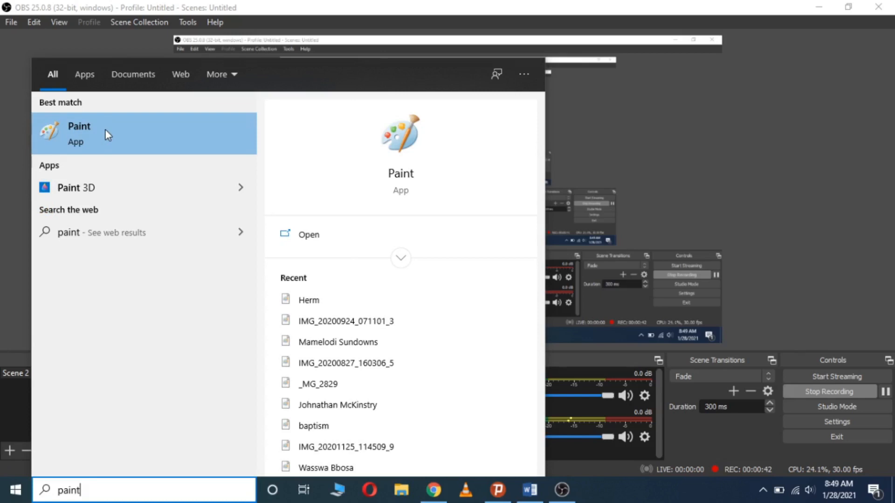
Launch Paint from the Start menu search result to get a blank canvas
click(105, 129)
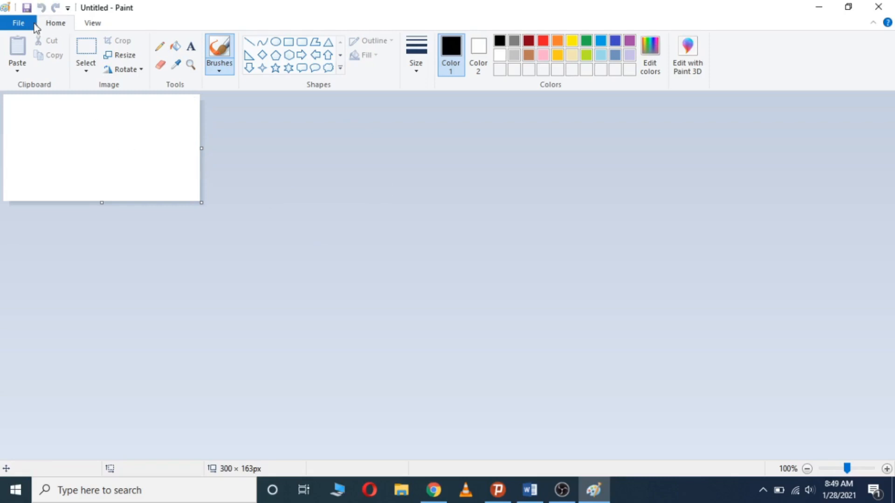
Load the 6000 × 4000px Desktop photo IMG_6652 into Paint
click(18, 24)
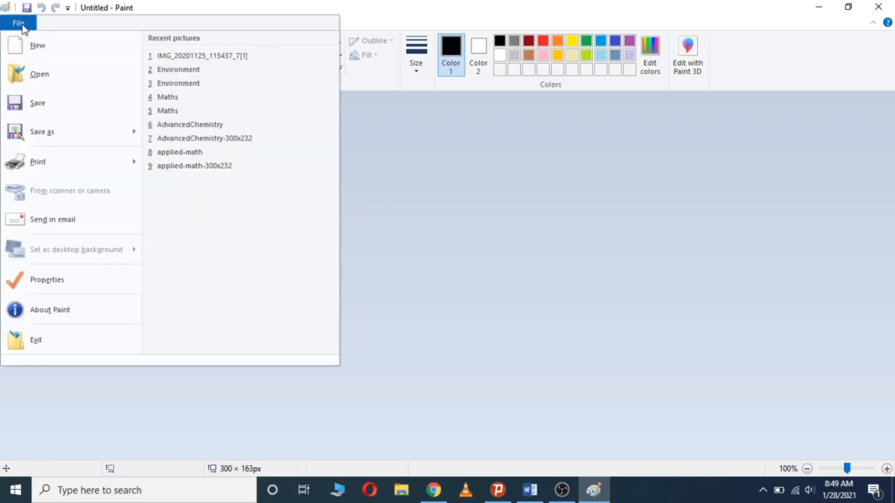
click(65, 79)
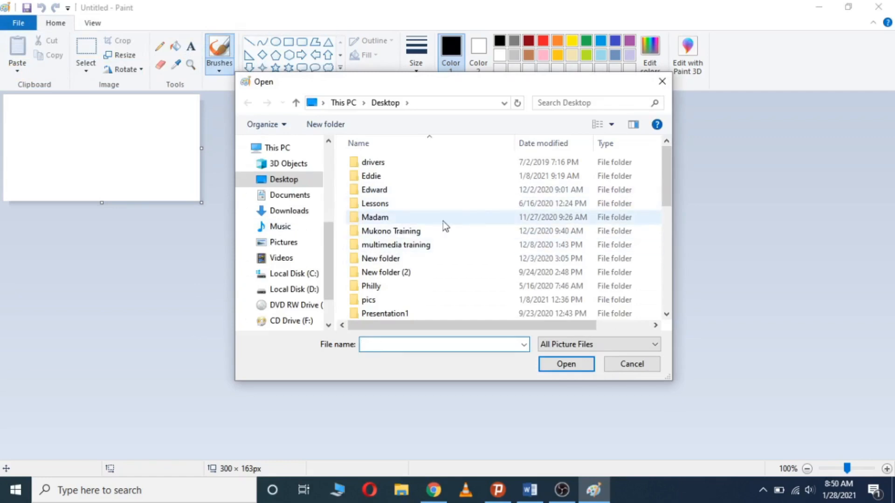
drag(665, 175, 698, 310)
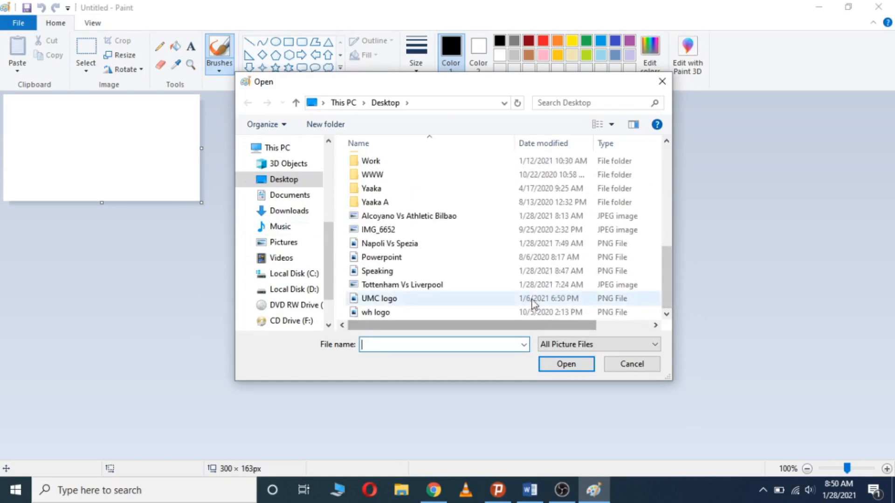
click(492, 235)
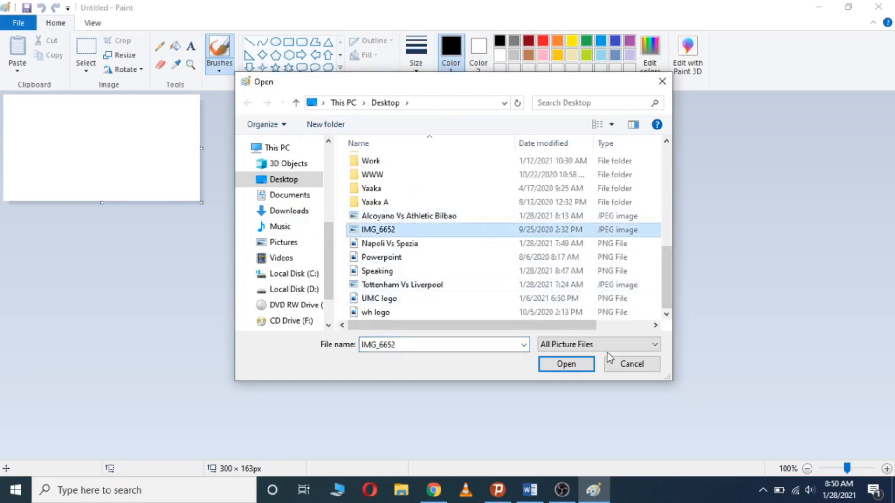
click(566, 364)
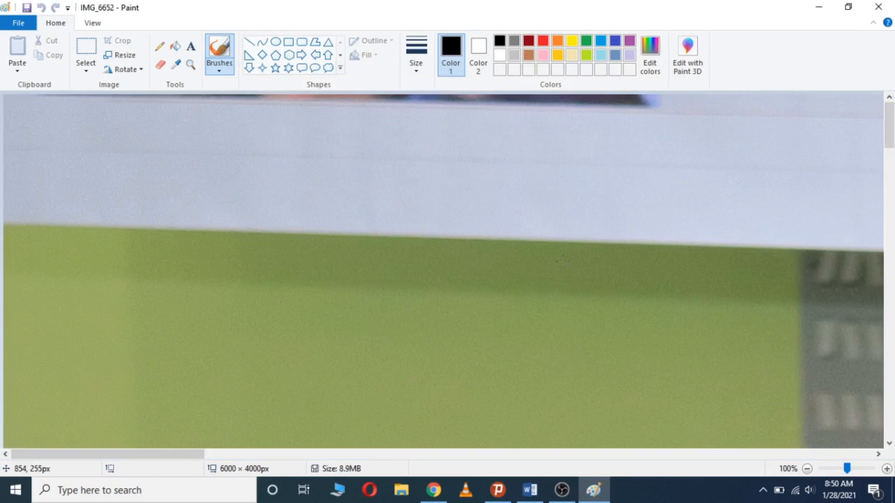
Zoom the view down to 12.5% so the whole photo is visible
click(839, 469)
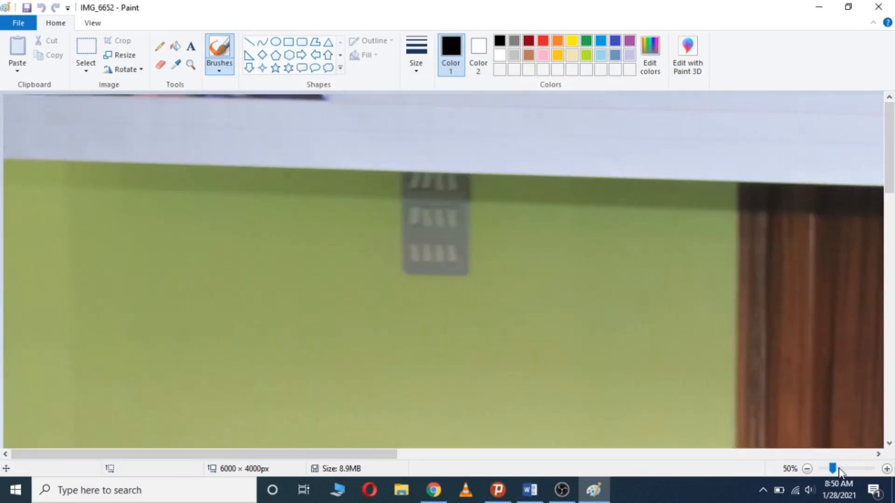
click(828, 470)
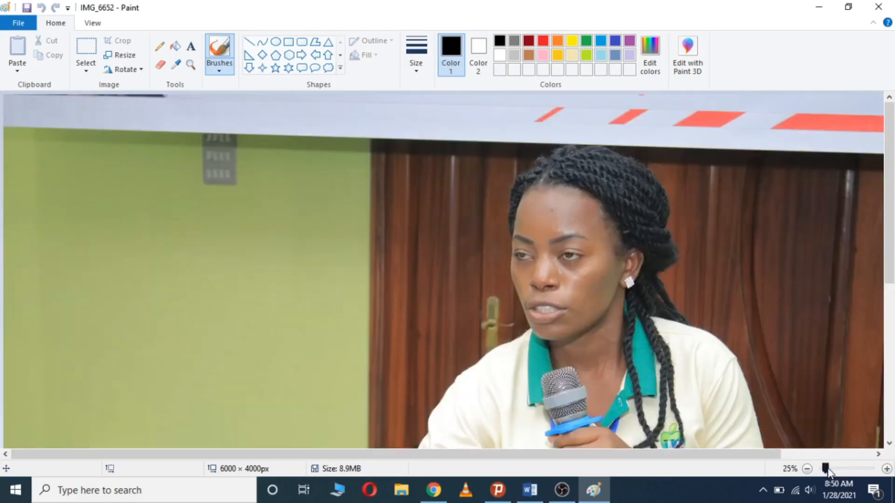
click(851, 469)
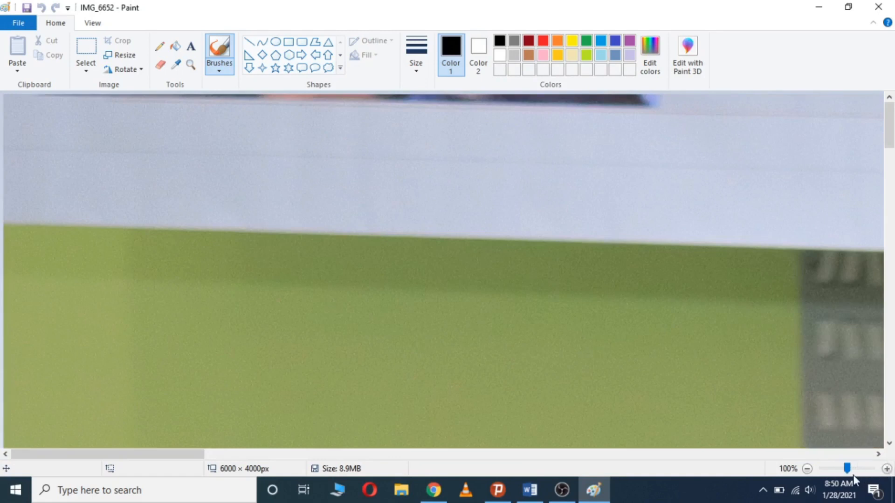
drag(847, 468, 832, 468)
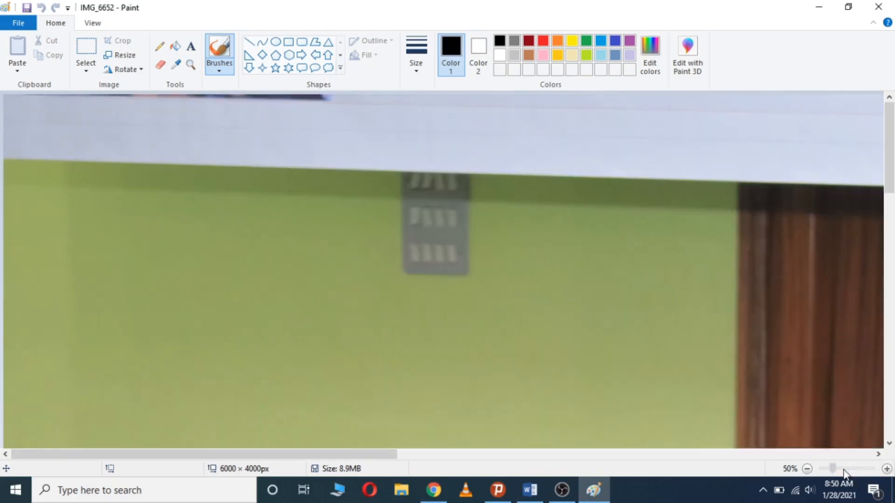
click(807, 469)
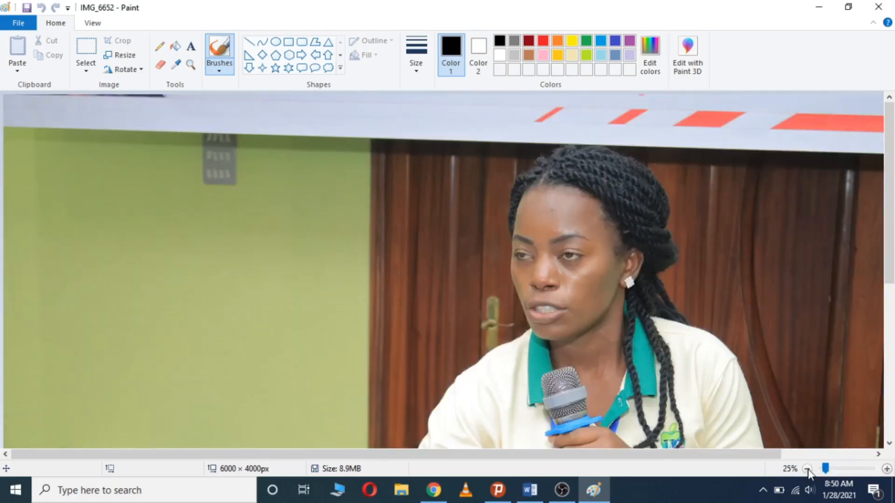
click(807, 468)
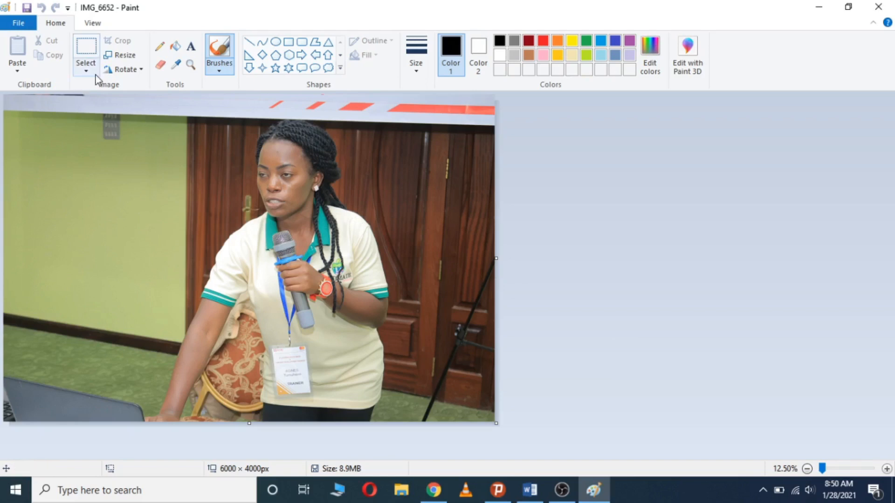
Resize the photo in pixels to 4000 × 3000 with aspect ratio unlocked
click(122, 56)
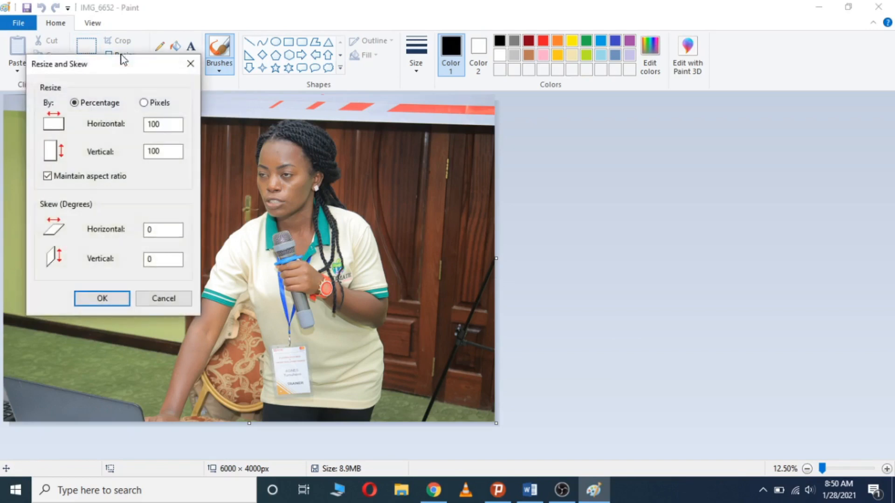
click(144, 103)
click(169, 125)
drag(169, 124, 148, 127)
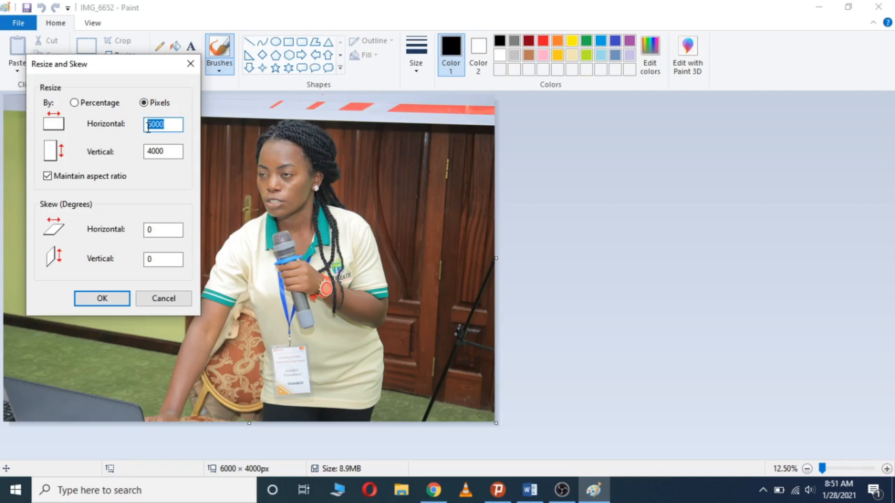
text(4000)
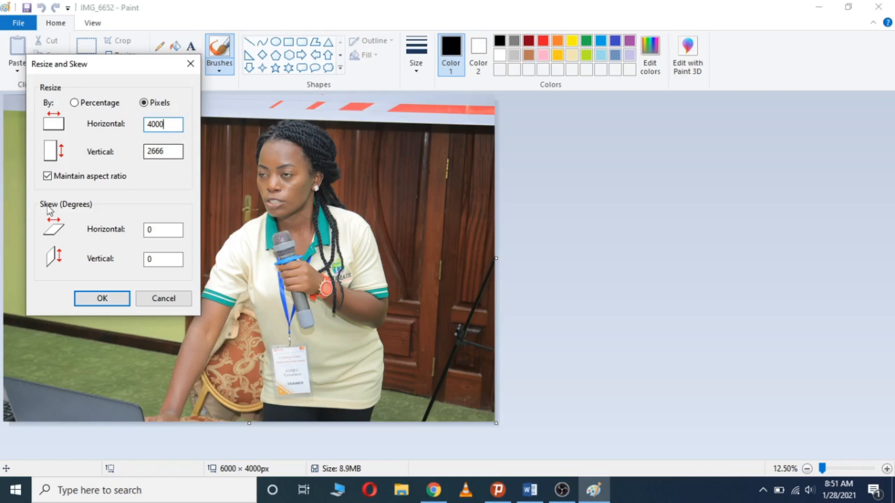
click(47, 176)
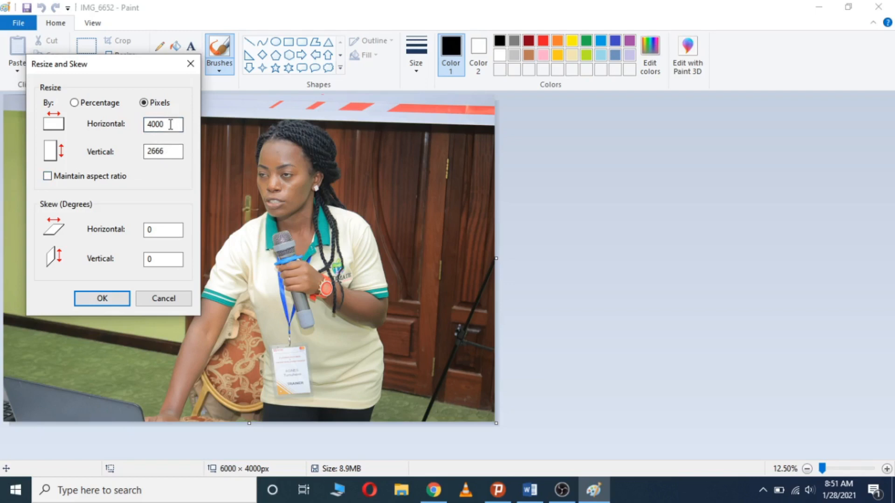
click(174, 151)
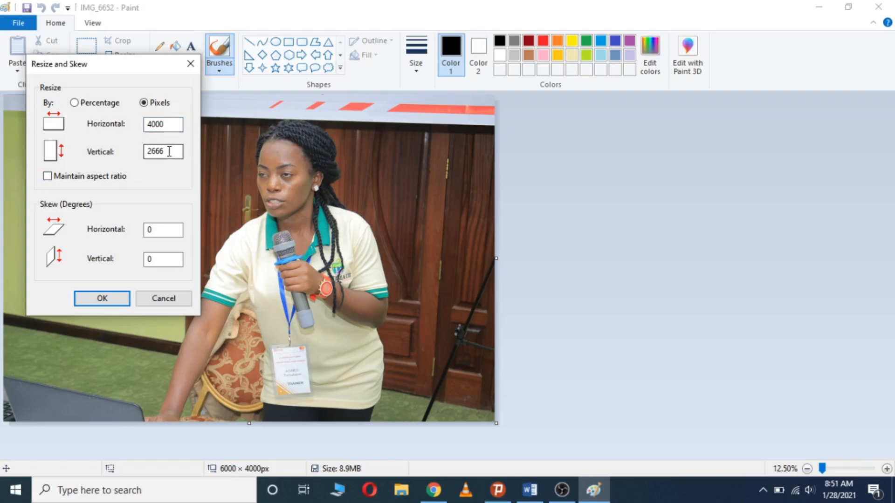
key(BackSpace)
key(BackSpace)
key(BackSpace)
key(BackSpace)
text(3000)
click(104, 298)
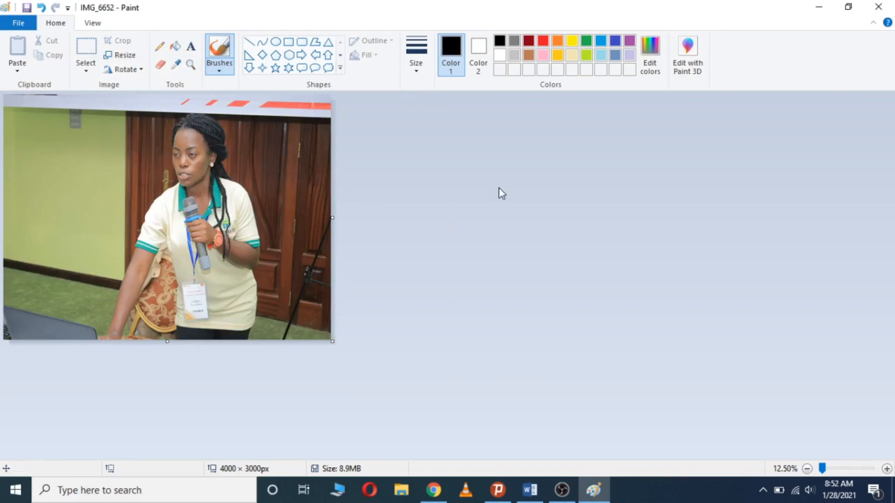
click(142, 70)
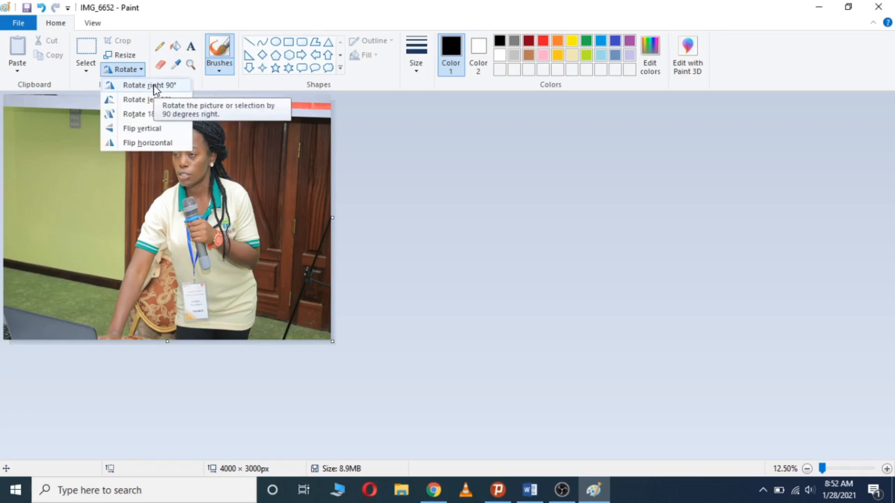
click(154, 86)
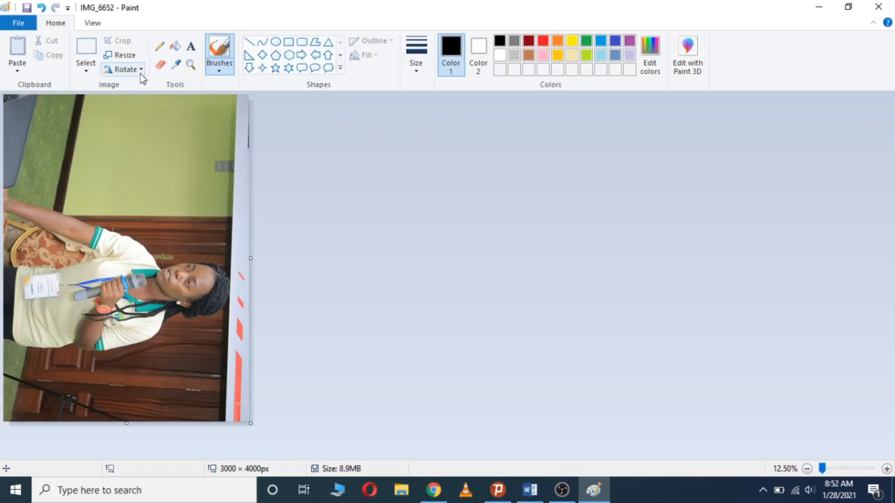
click(140, 74)
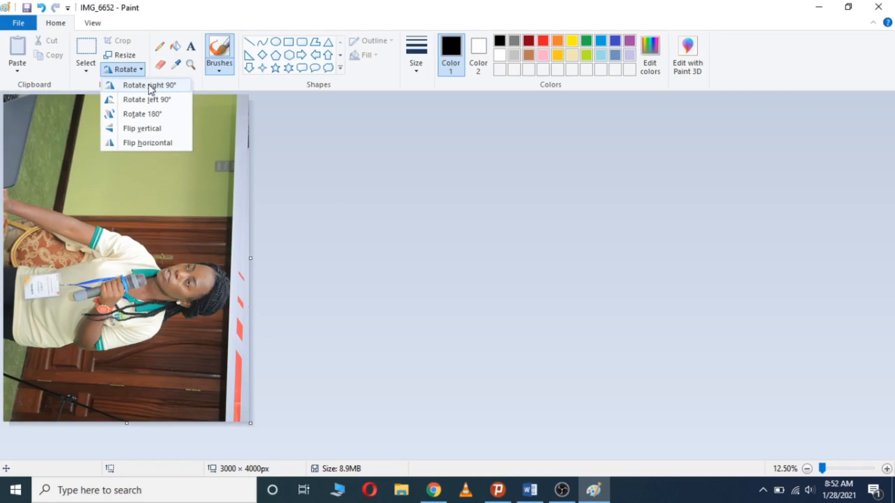
click(154, 99)
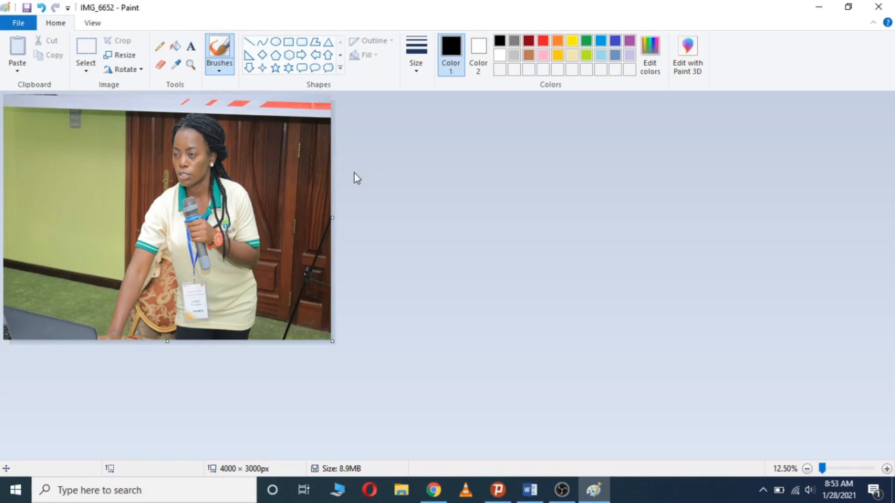
Crop the photo to a 2625 × 2903px area around the woman with the microphone
click(86, 53)
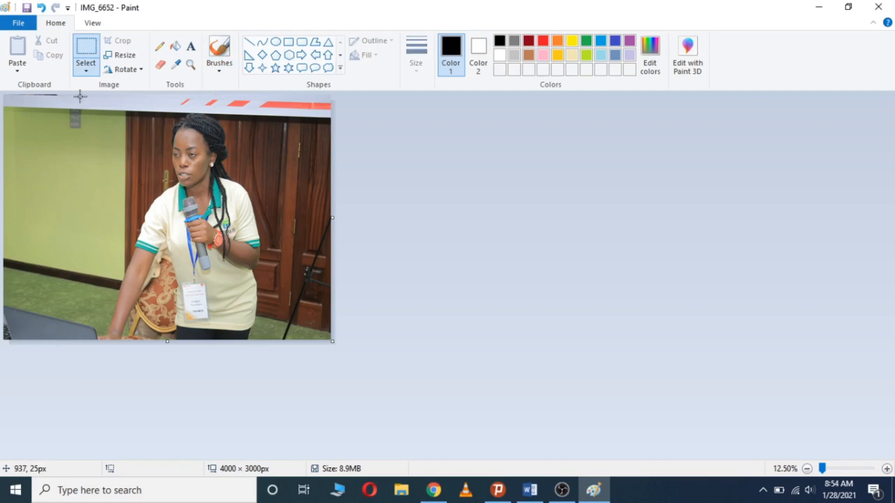
drag(83, 102, 298, 340)
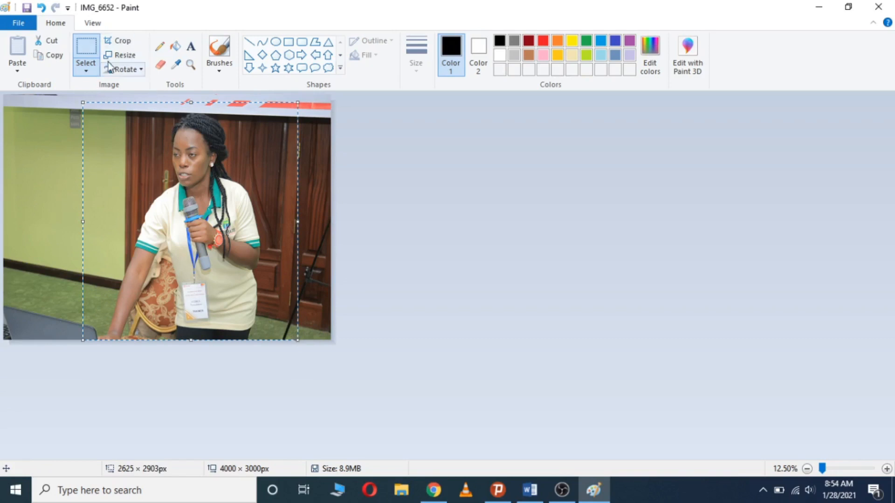
click(126, 41)
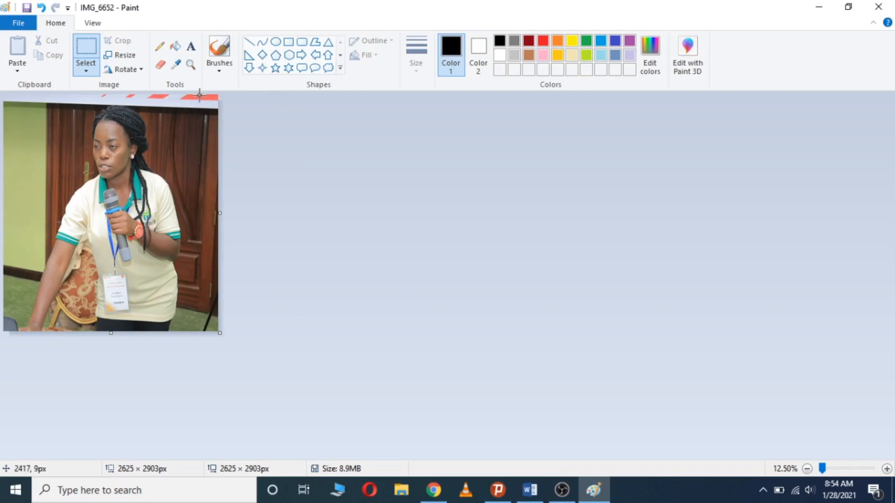
click(191, 48)
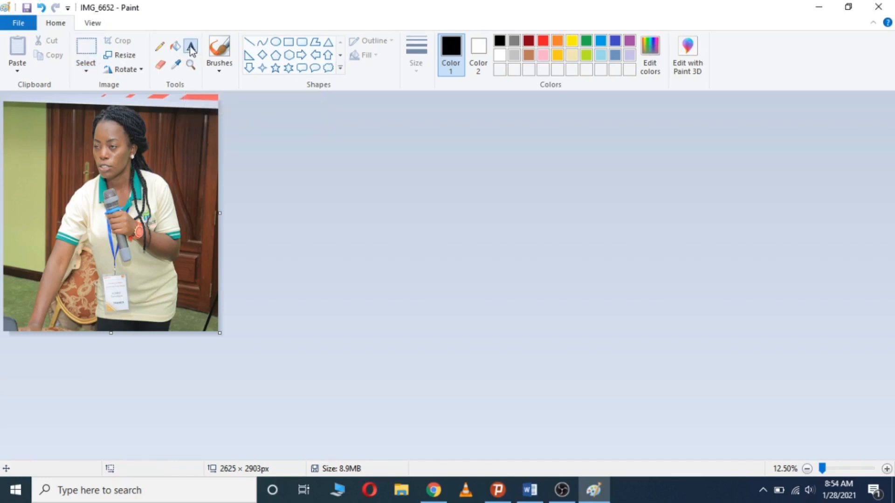
Place the AGNES text box at the photo's top and set its font size to 100
click(155, 101)
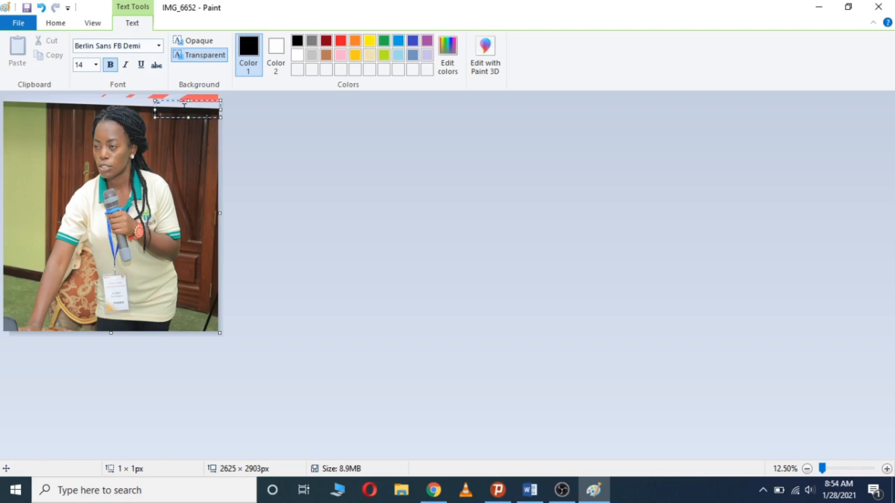
drag(186, 105, 142, 99)
click(157, 106)
key(ctrl+a)
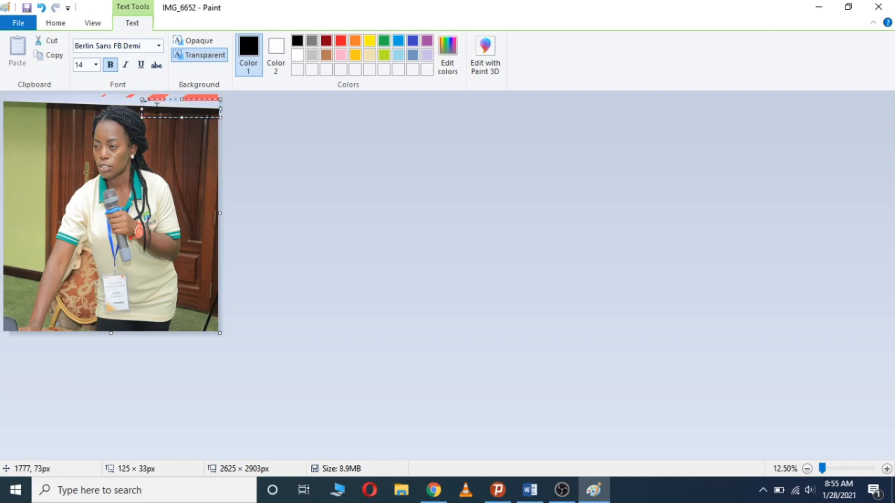
click(96, 64)
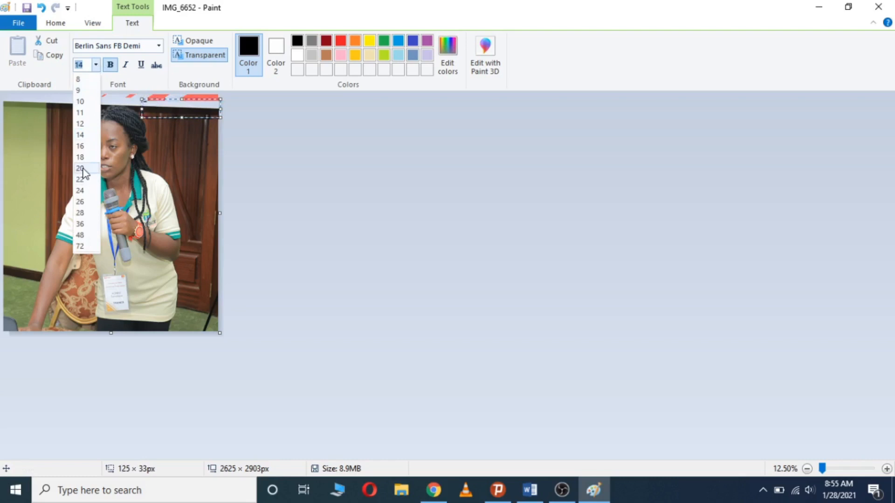
click(81, 245)
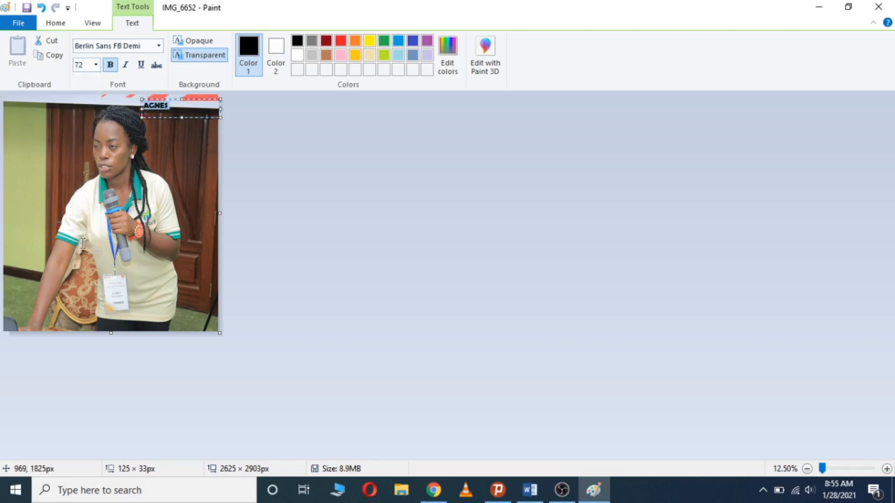
click(96, 64)
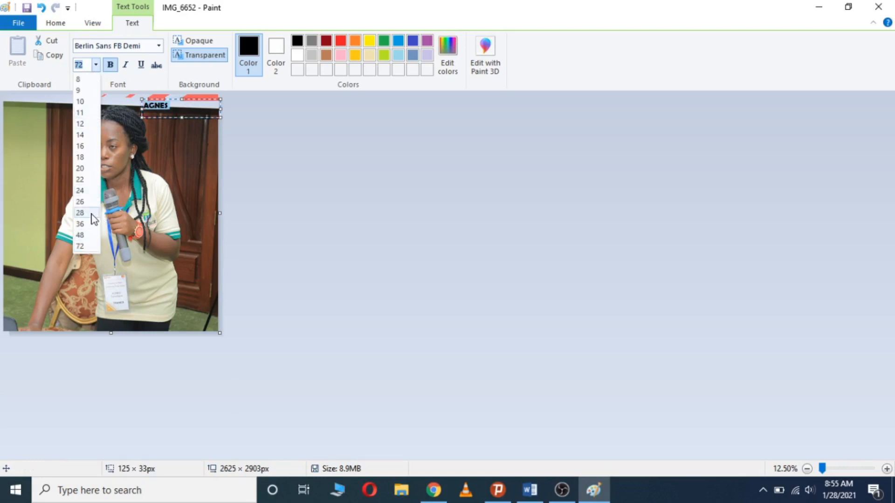
text(100)
click(95, 66)
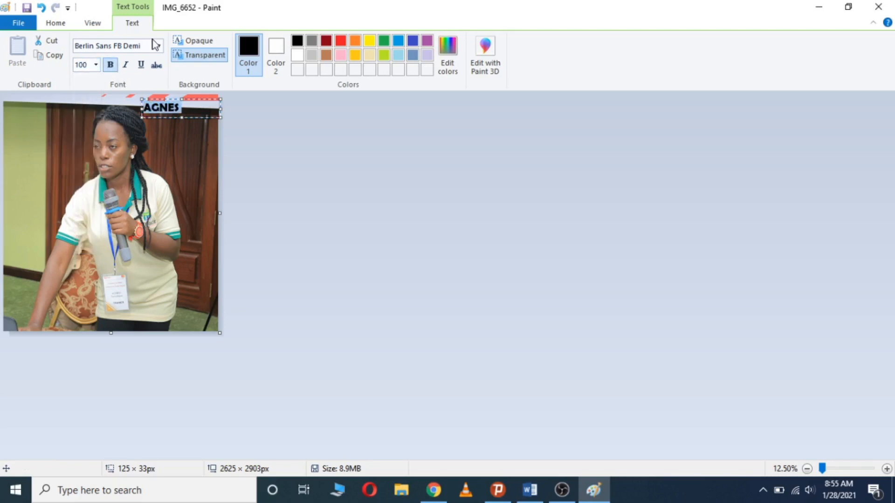
Change AGNES to Arial Black, enlarge its text box, and raise the size to 150
click(158, 46)
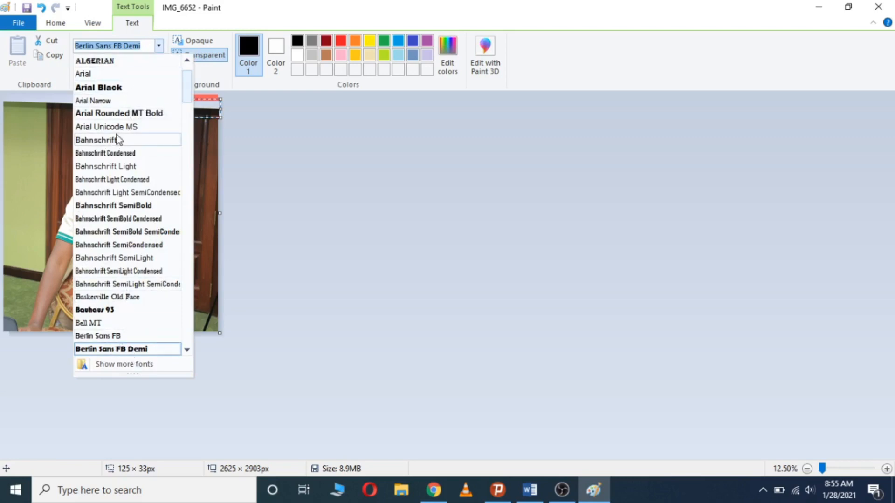
click(118, 89)
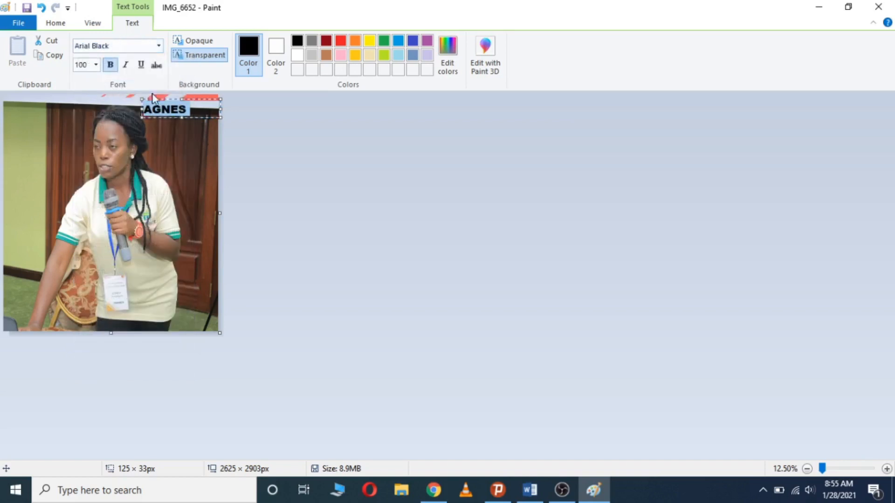
drag(182, 117, 143, 110)
click(191, 110)
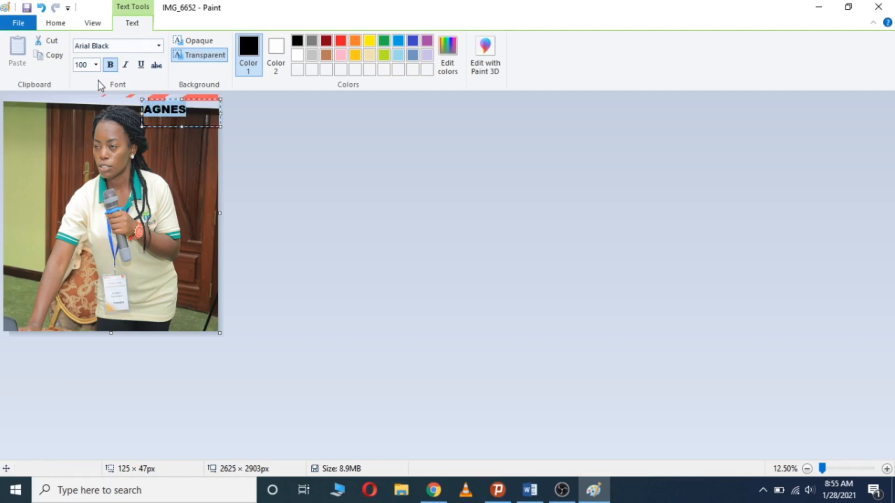
click(90, 65)
text(150)
key(Return)
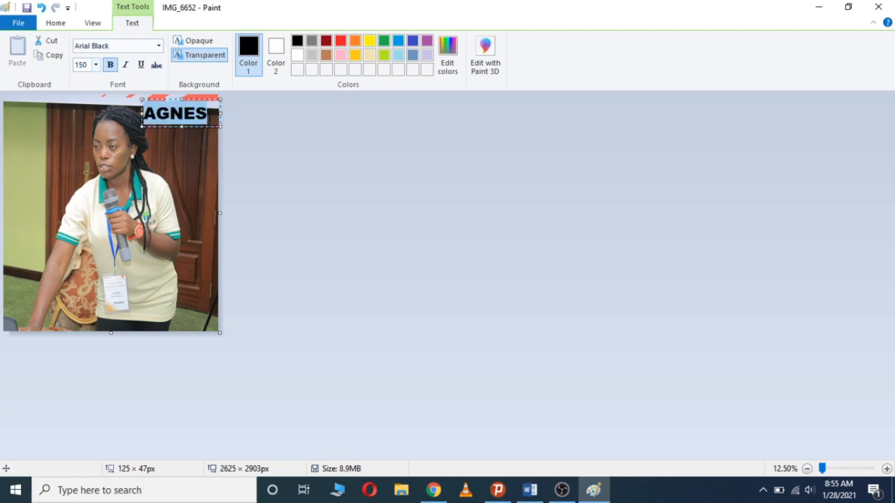
click(211, 118)
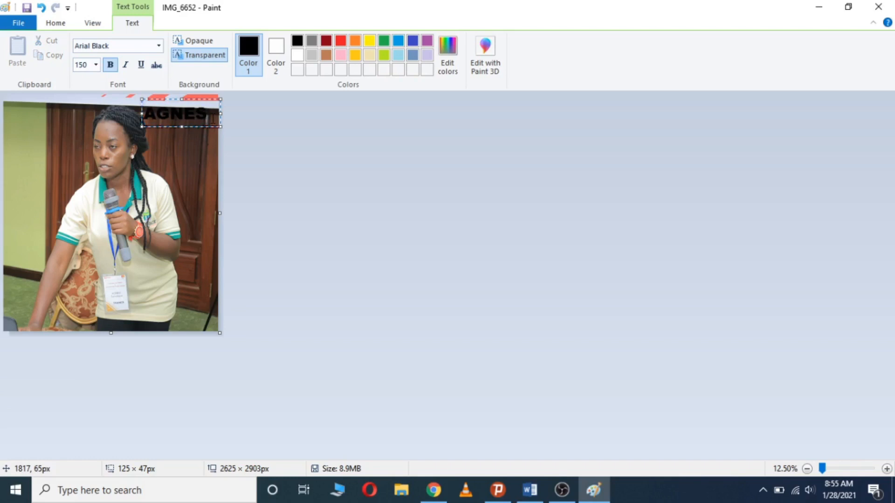
drag(210, 117, 145, 119)
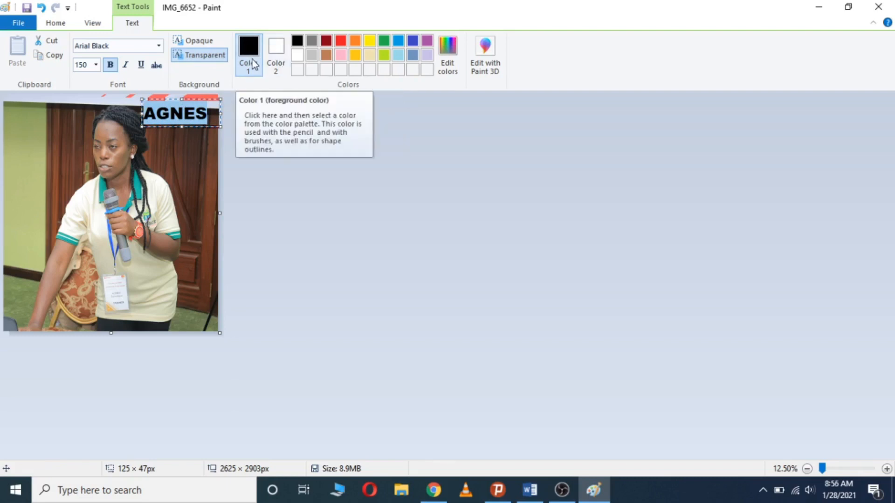
Recolour every letter of the AGNES label lime green
click(213, 116)
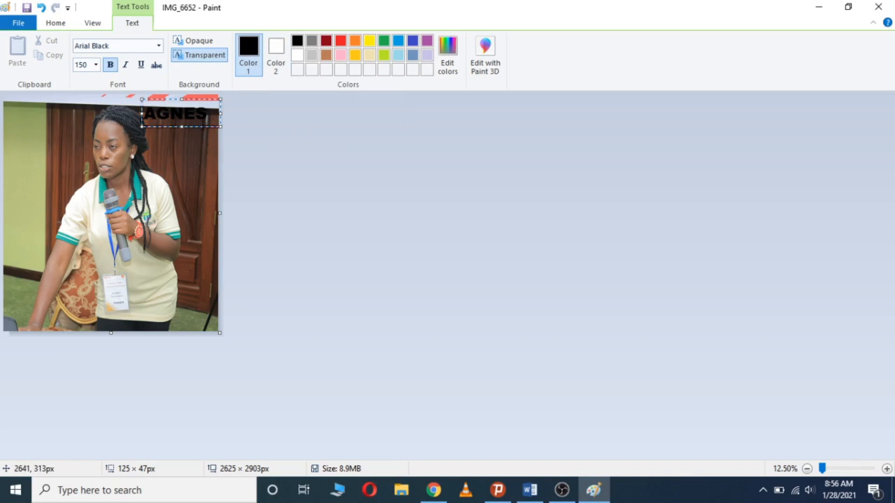
drag(206, 114, 158, 124)
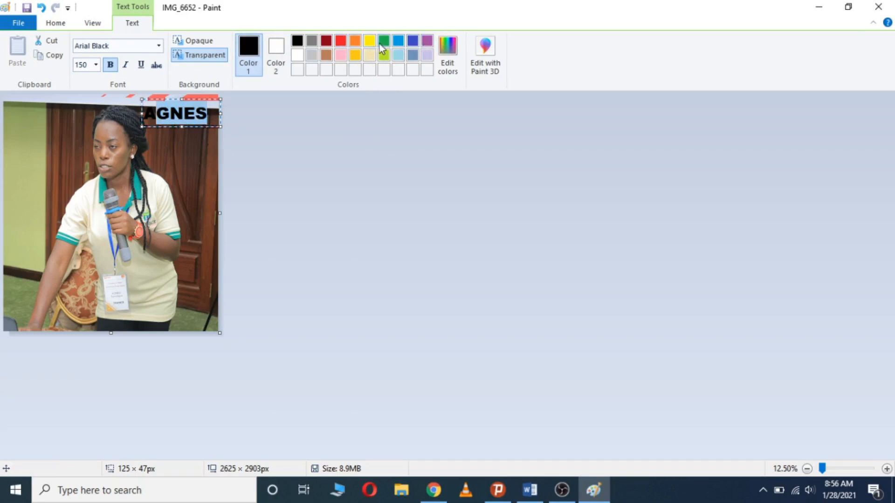
click(383, 54)
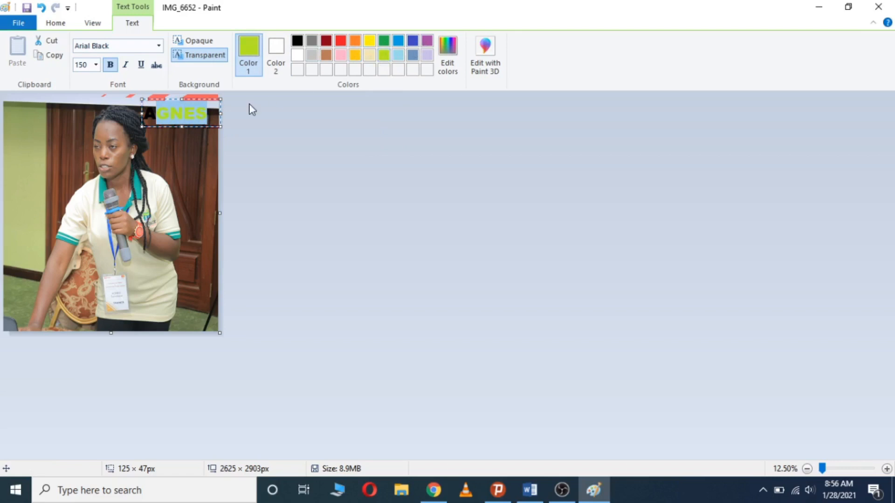
click(213, 108)
drag(213, 107, 146, 117)
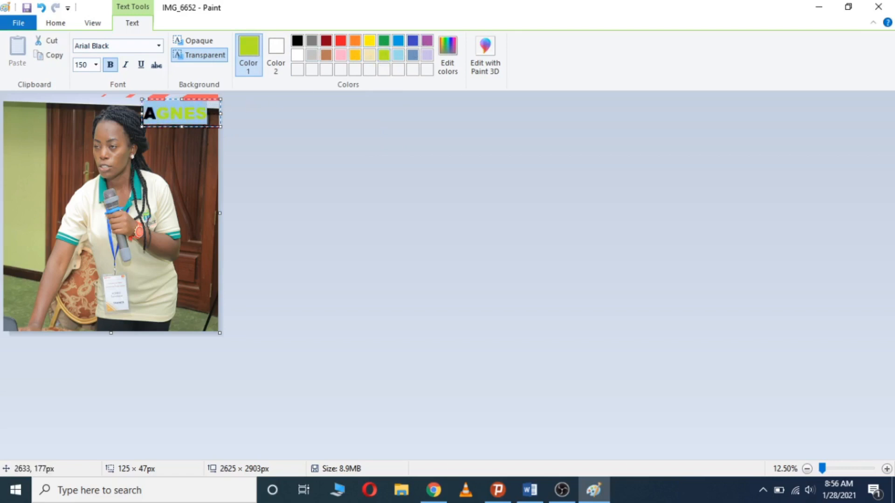
drag(211, 113, 142, 117)
click(385, 58)
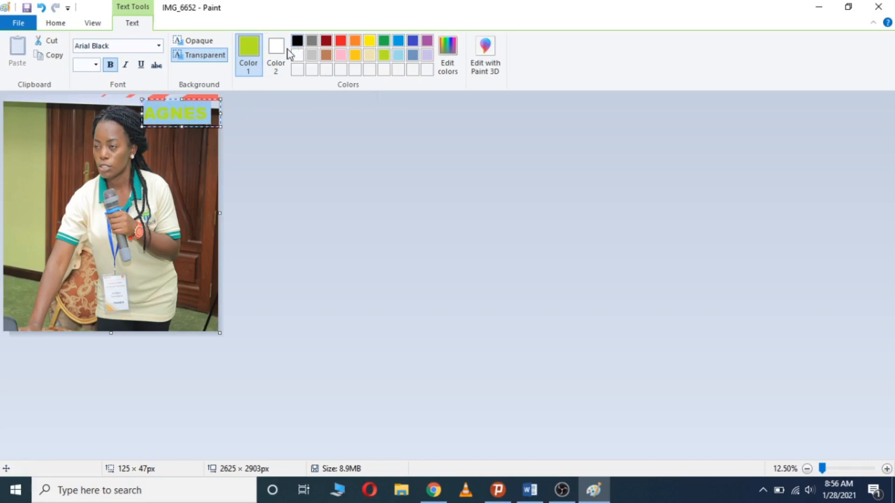
click(276, 54)
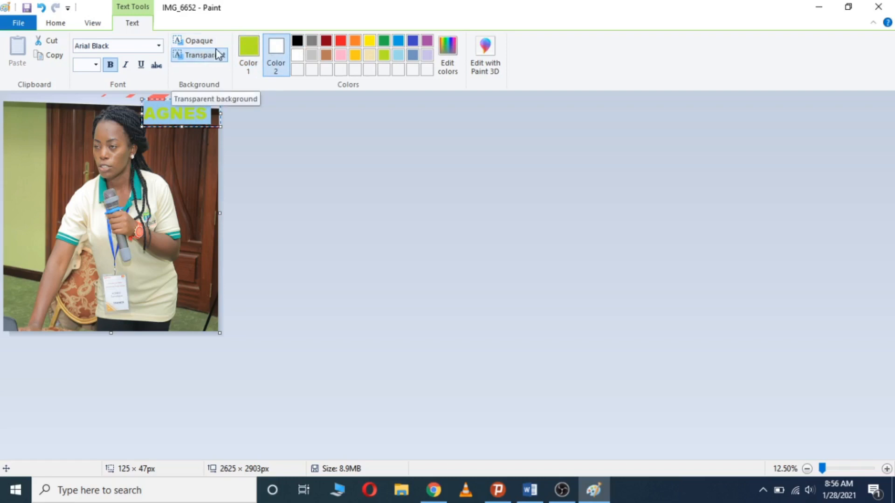
Give AGNES an opaque brown background, nudge it up, and commit it to the photo
click(203, 40)
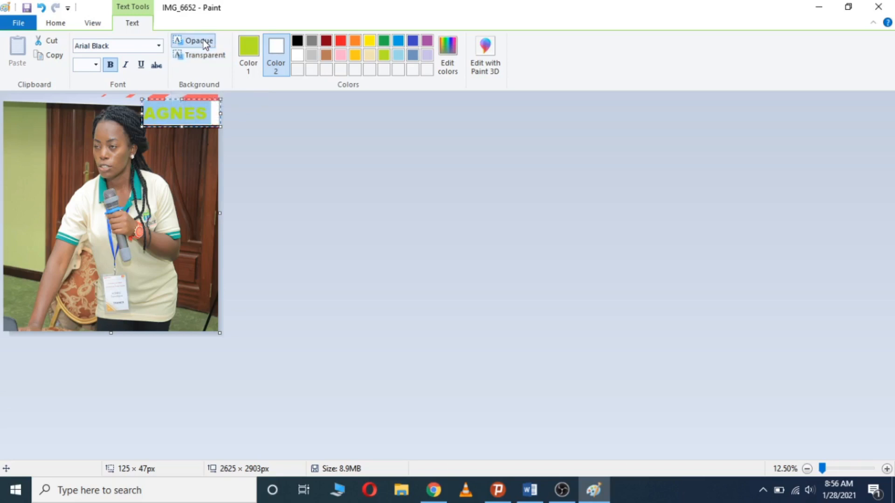
click(297, 41)
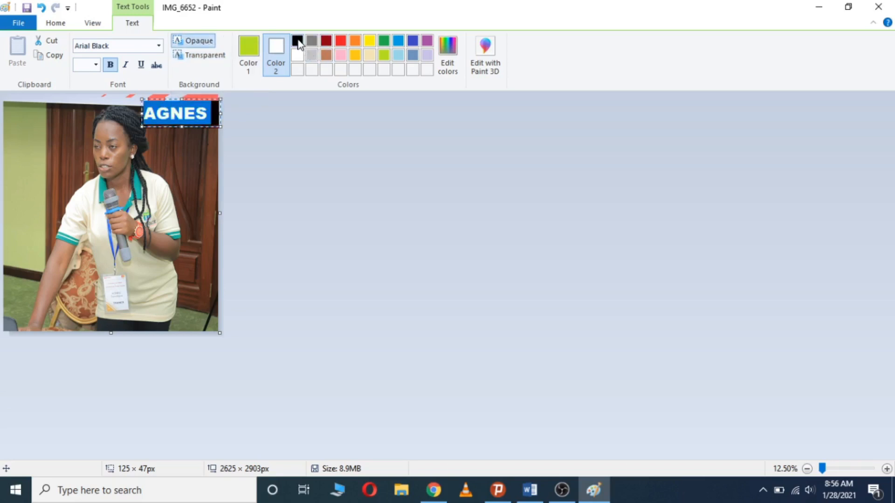
click(326, 56)
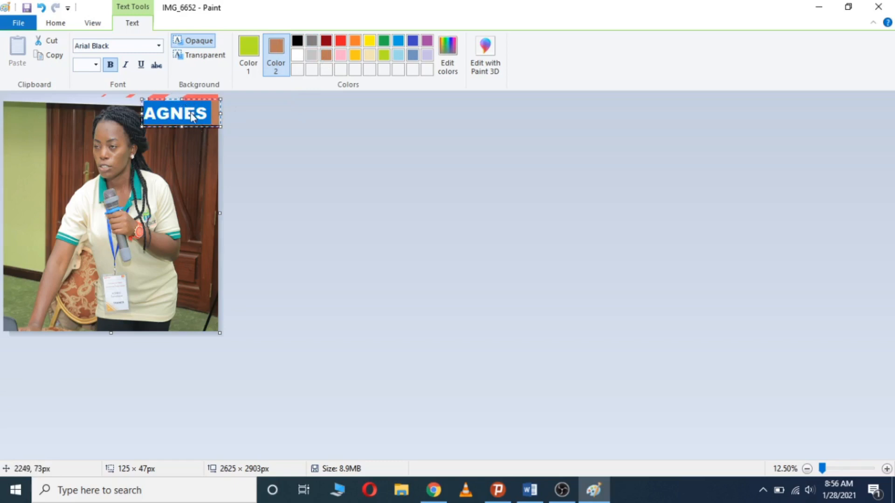
click(155, 104)
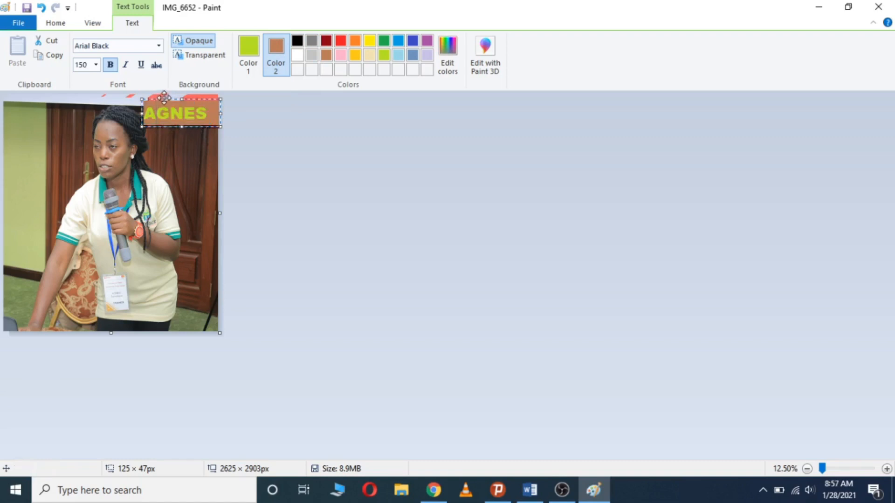
drag(165, 99, 161, 97)
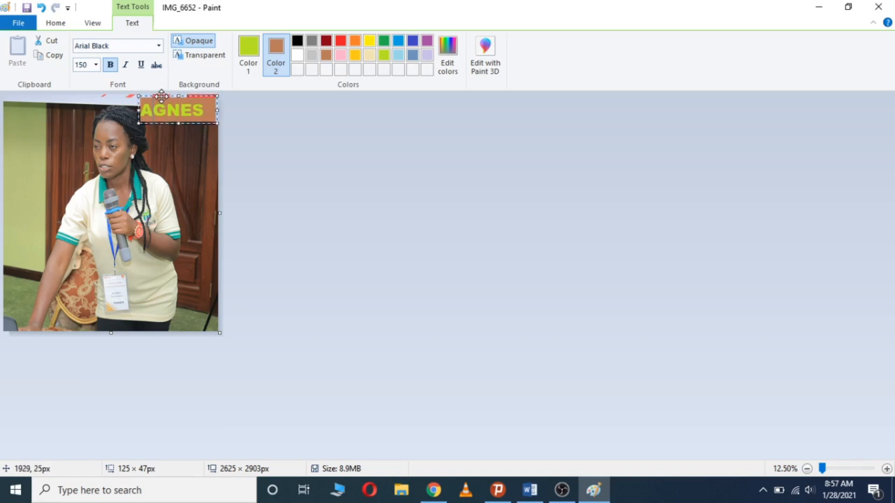
click(190, 159)
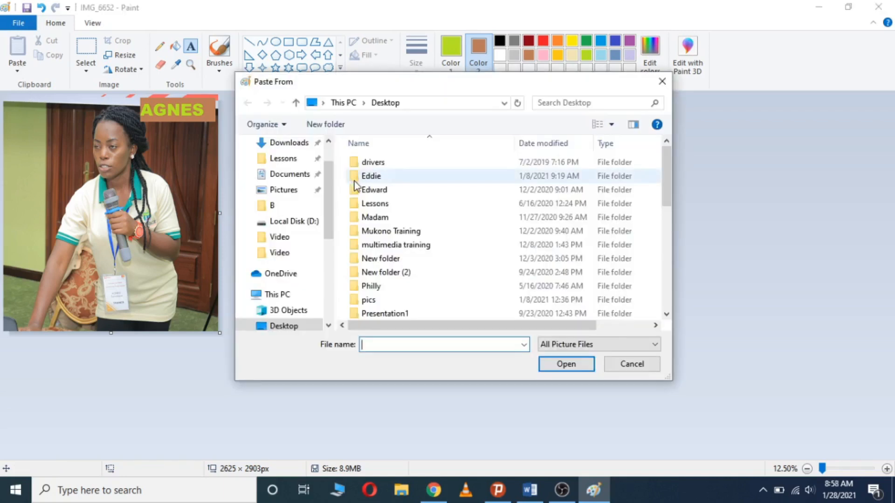
Paste the Desktop image 'wh logo' and nudge it into the photo's top-left corner
drag(665, 181, 674, 306)
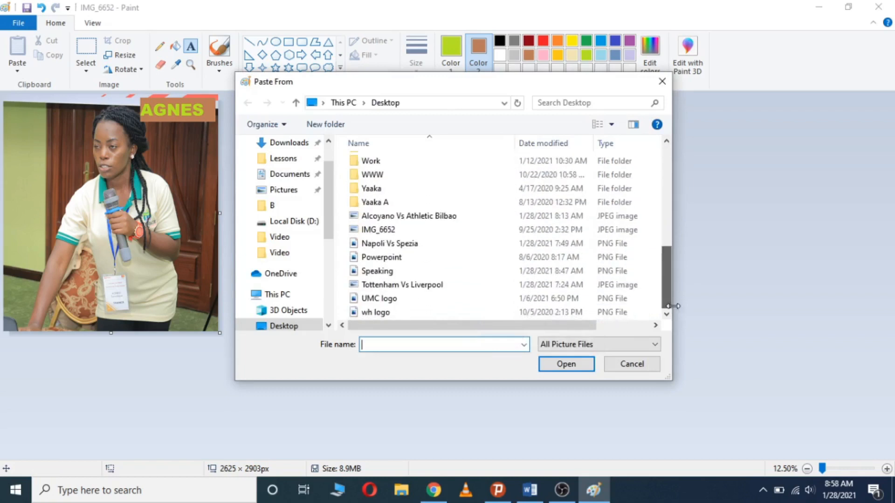
click(397, 300)
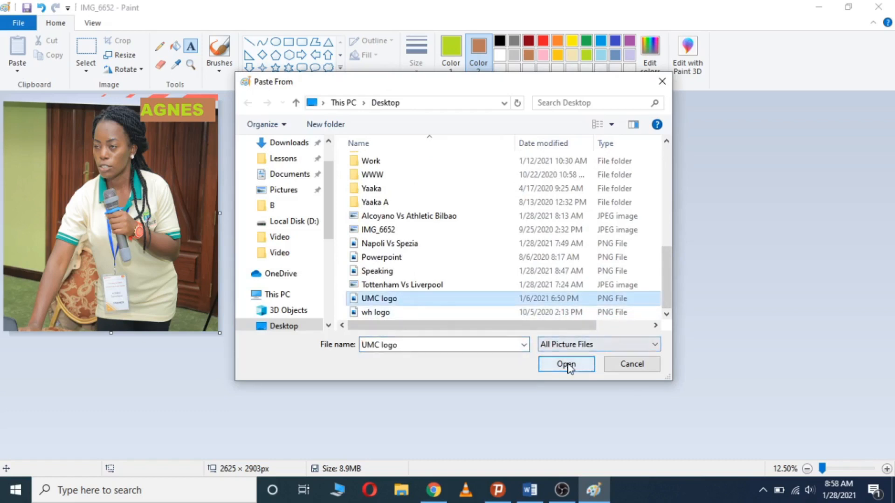
click(408, 314)
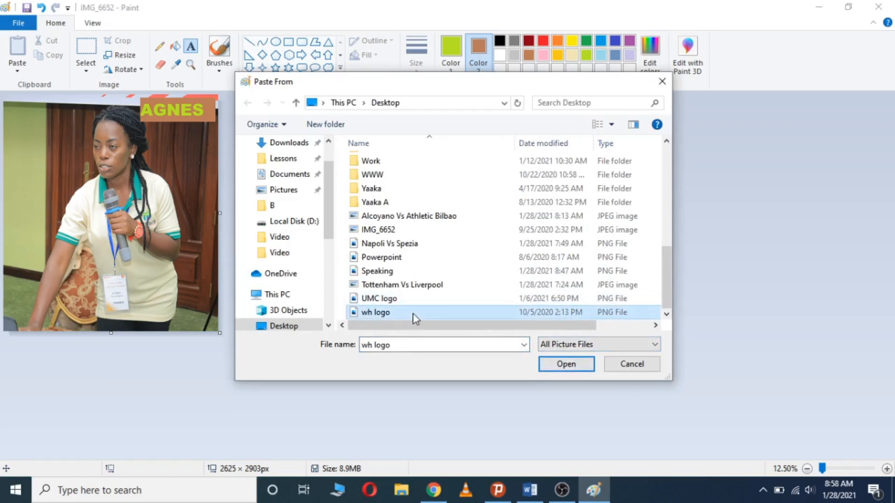
click(575, 367)
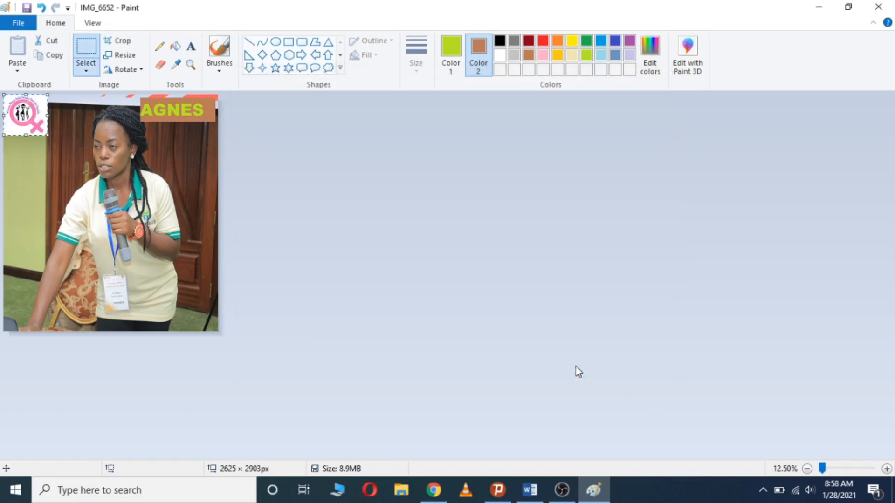
drag(33, 117, 54, 152)
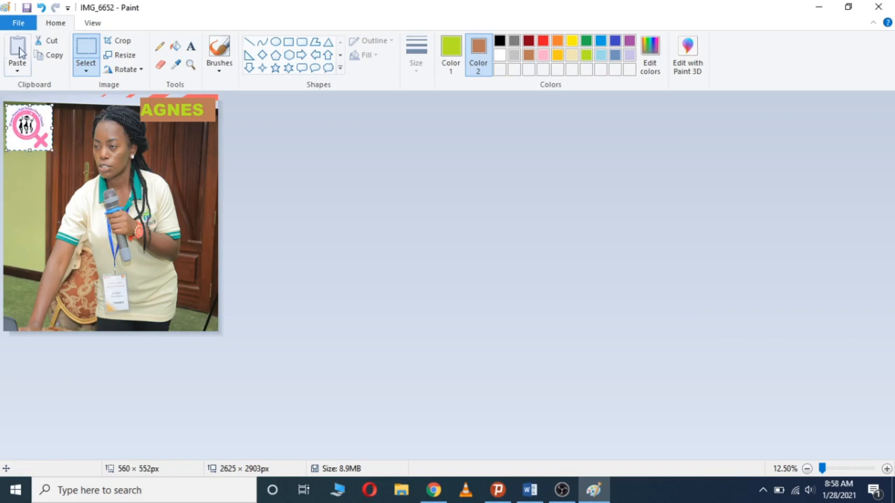
Paste IMG_6113 from D:\Brac, shrink it to 1848 × 1680px, and place it bottom-right
click(40, 179)
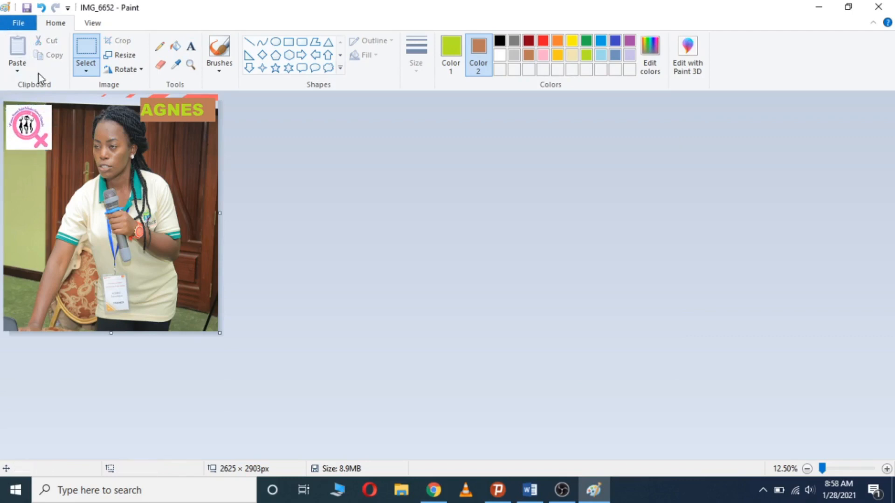
click(17, 71)
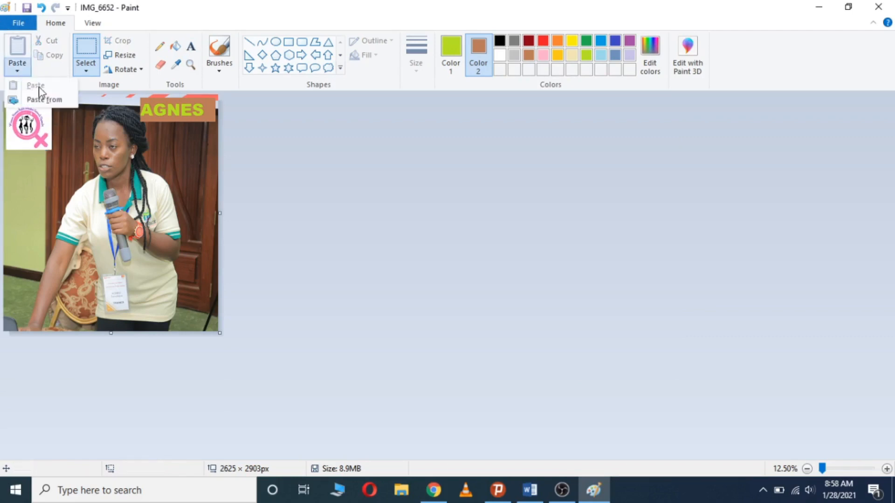
click(49, 99)
click(291, 237)
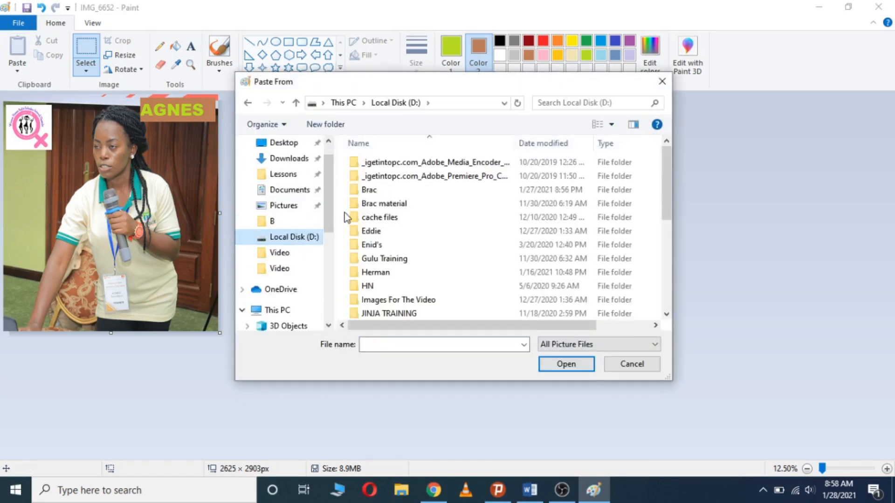
click(384, 191)
double_click(383, 191)
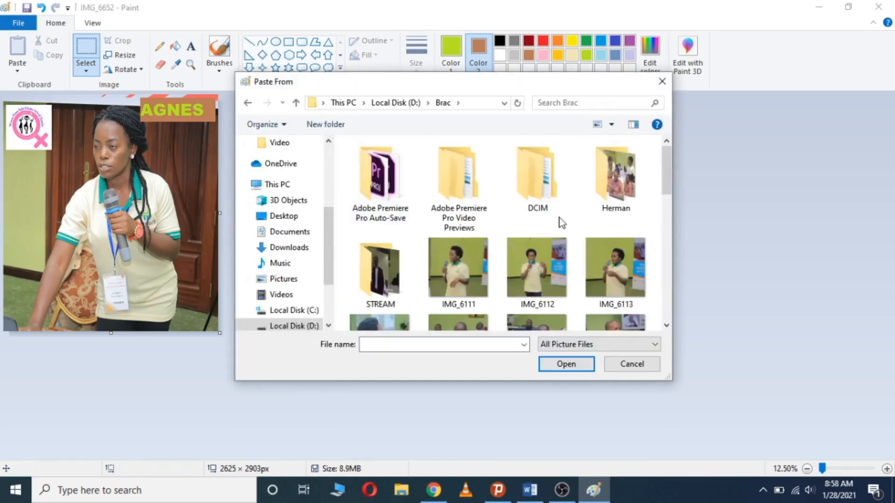
click(618, 262)
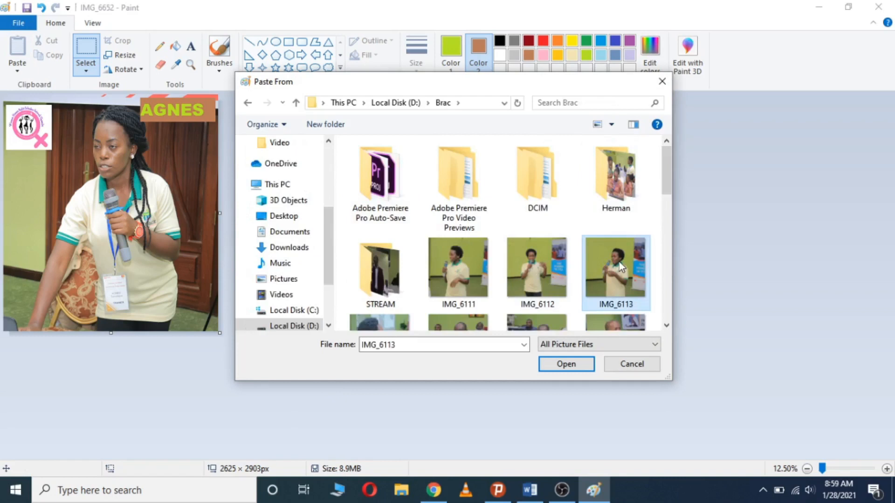
click(565, 364)
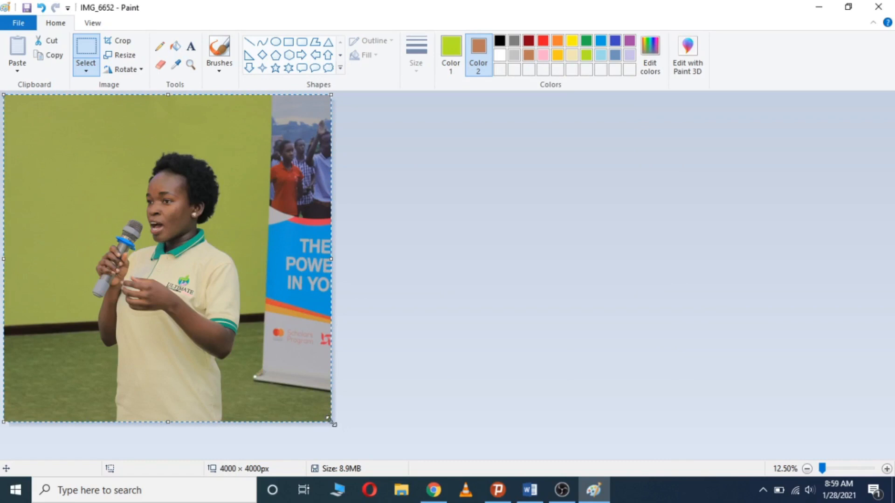
drag(332, 423, 293, 378)
drag(233, 311, 257, 308)
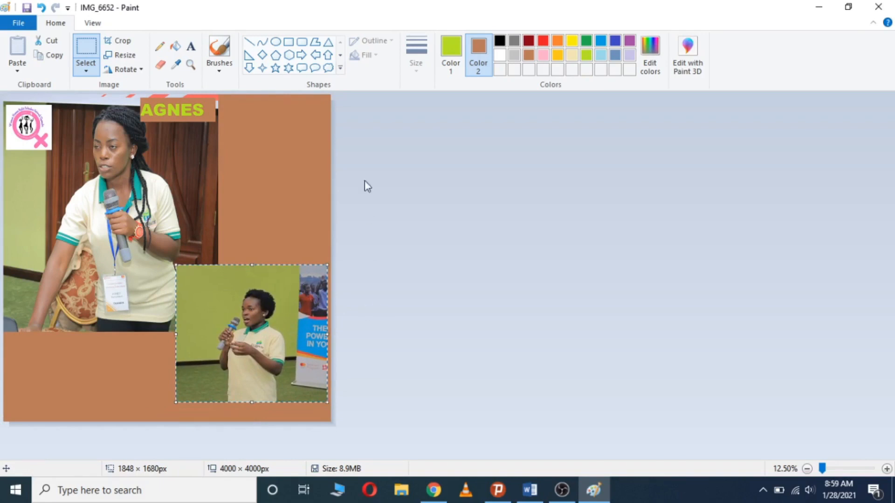
Commit the second photo and draw a cloud callout at the canvas's upper right
click(286, 175)
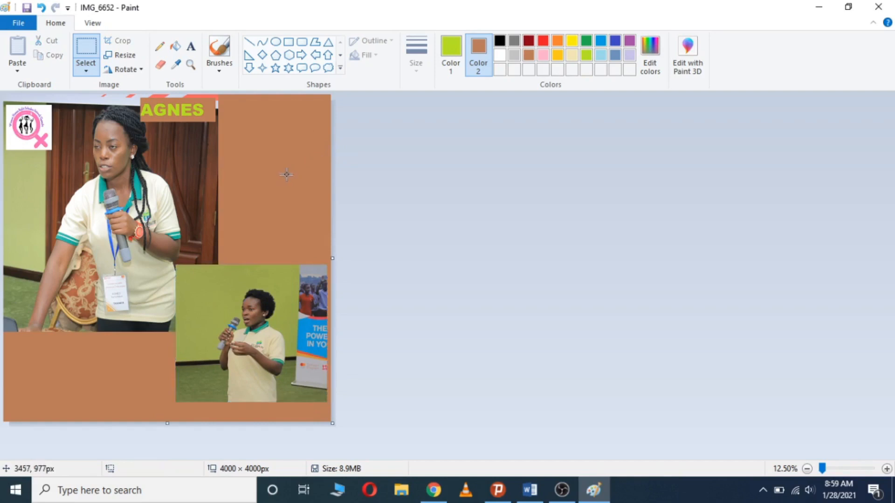
click(340, 68)
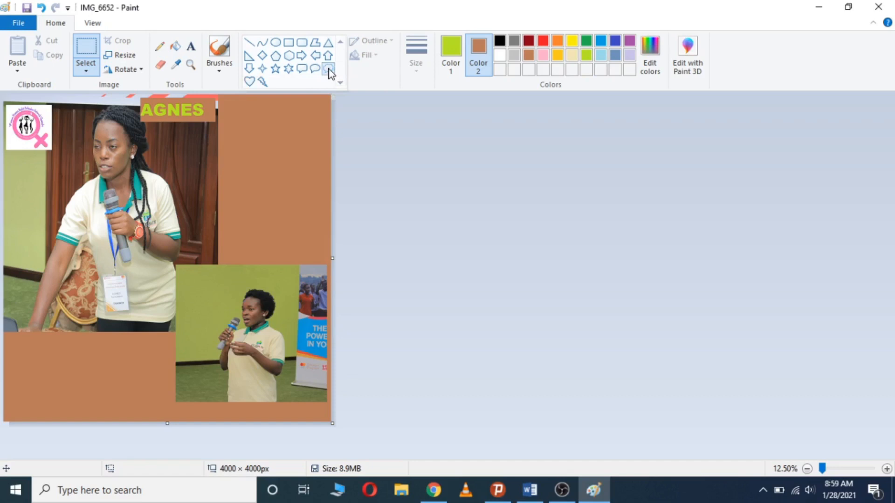
click(329, 70)
drag(258, 271, 329, 149)
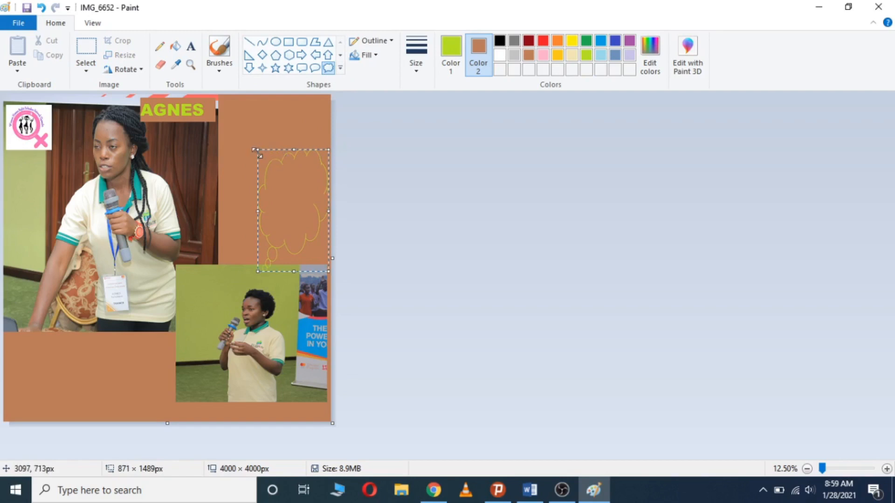
Enlarge the cloud bubble up and to the left and give it a solid colour fill
drag(258, 148, 221, 134)
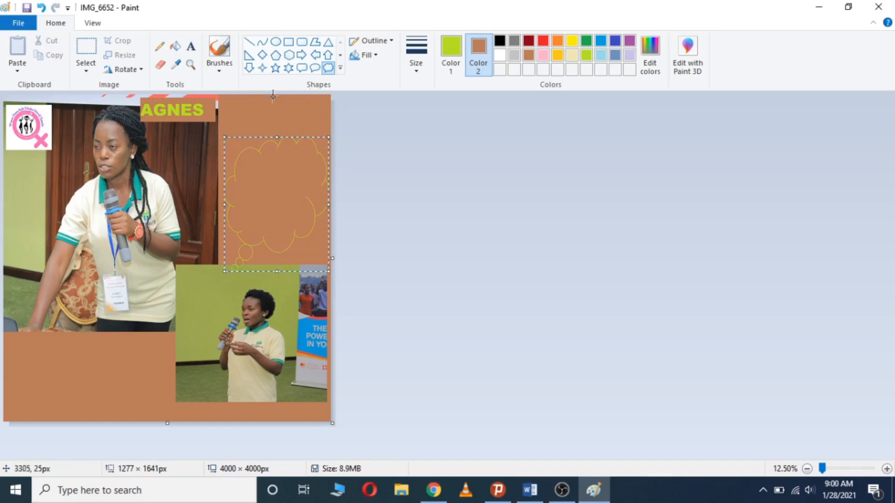
click(375, 58)
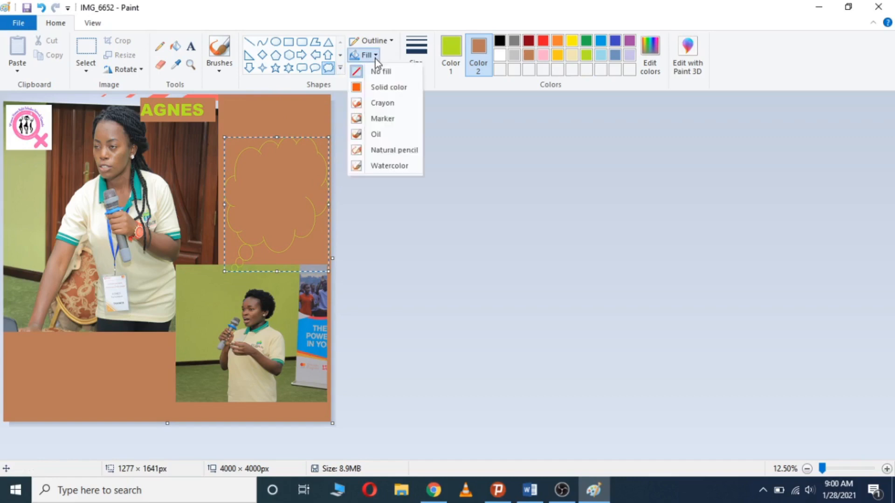
click(385, 91)
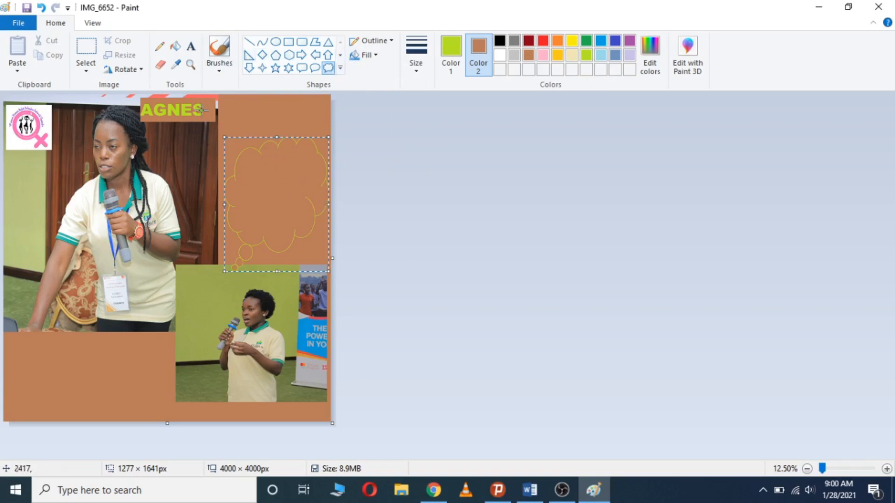
Add a text box in the cloud with the speaker's full name, moved lower into the bubble
click(191, 48)
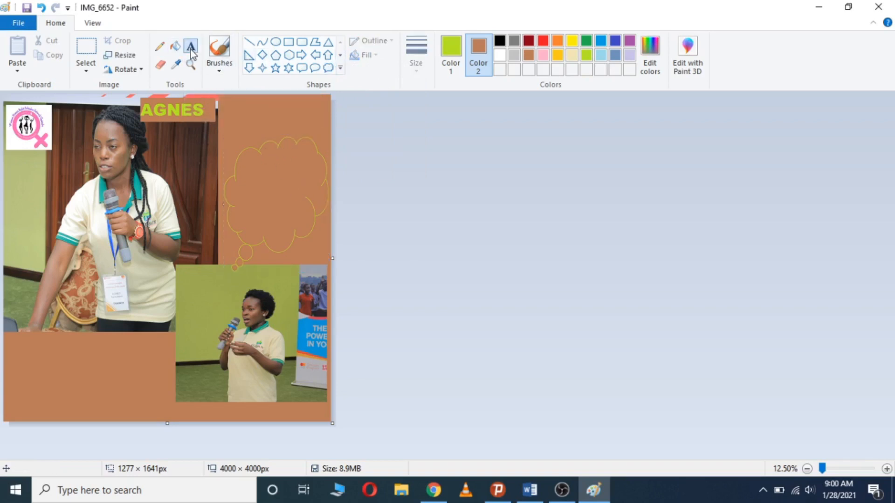
click(249, 170)
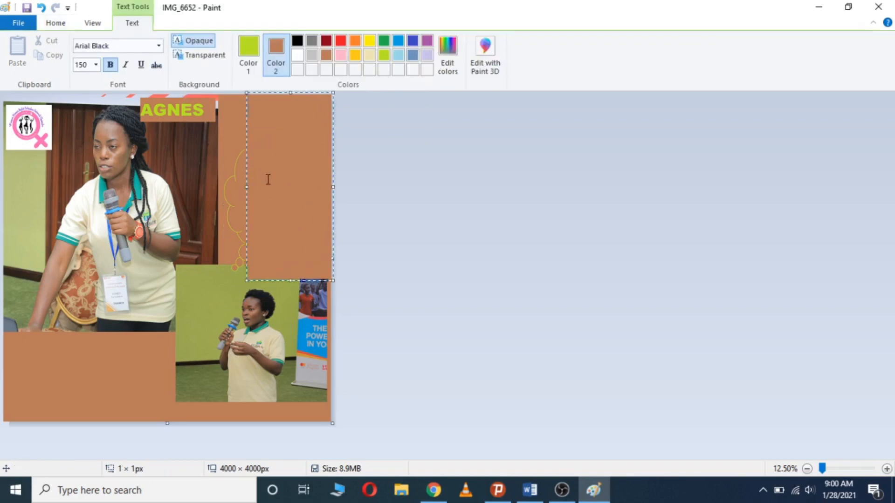
text(e)
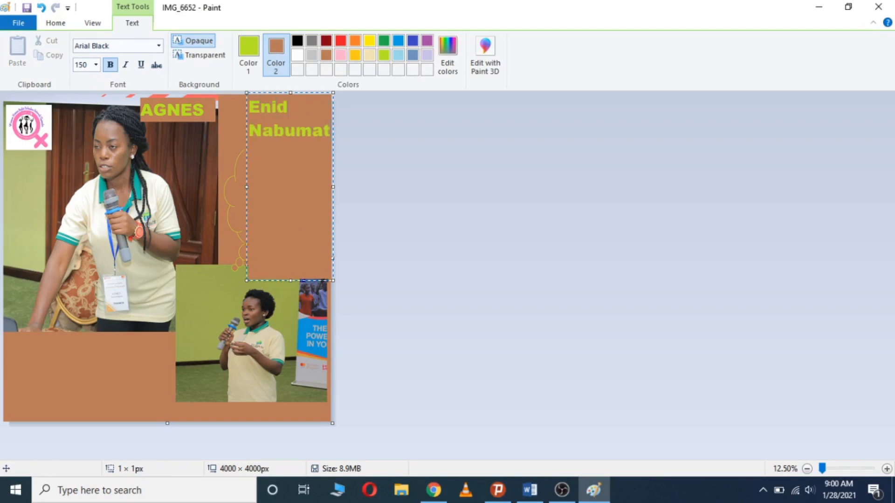
drag(290, 92, 269, 160)
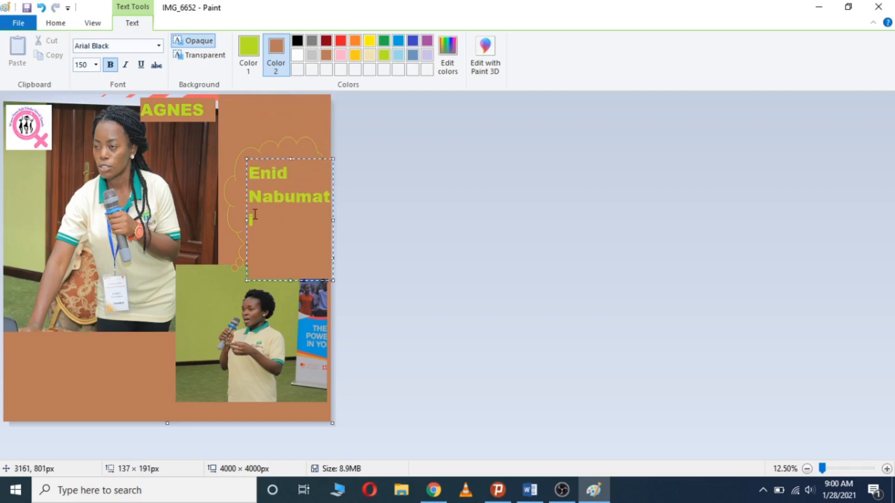
Replace the surname with 'Speaking', resize the box to fit, and select all the text
drag(255, 216, 250, 207)
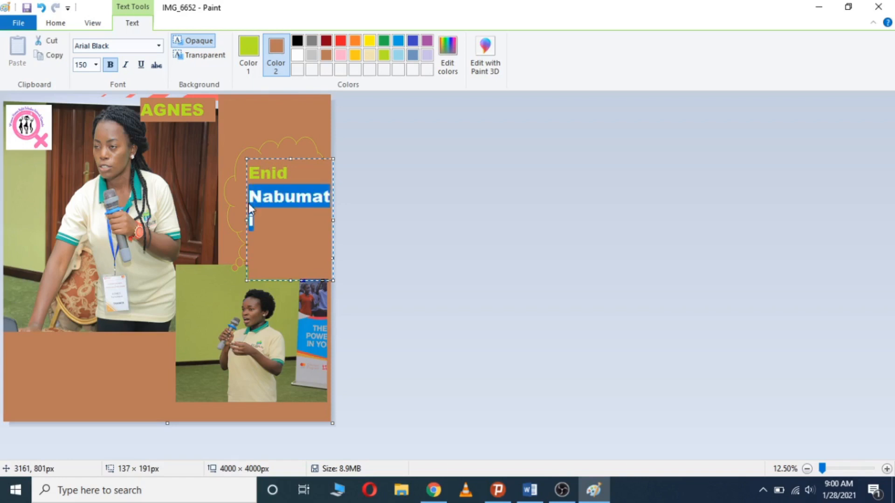
text(Speaking)
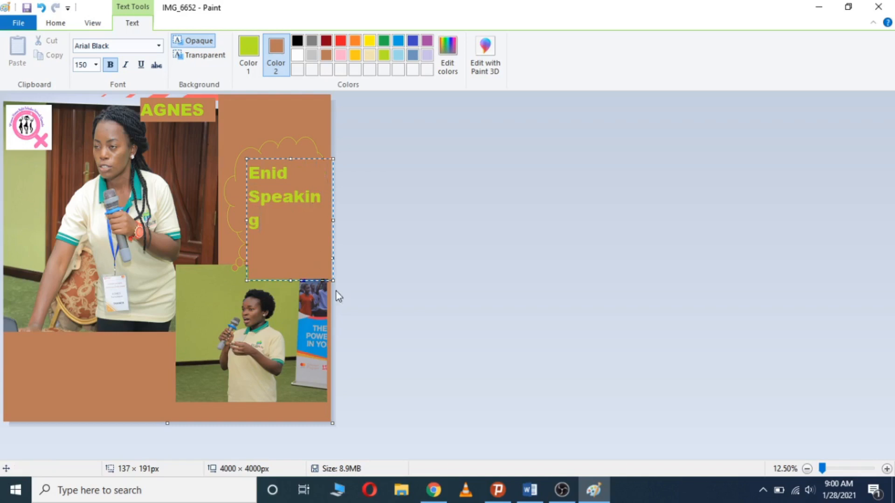
drag(291, 280, 285, 234)
drag(246, 198, 237, 198)
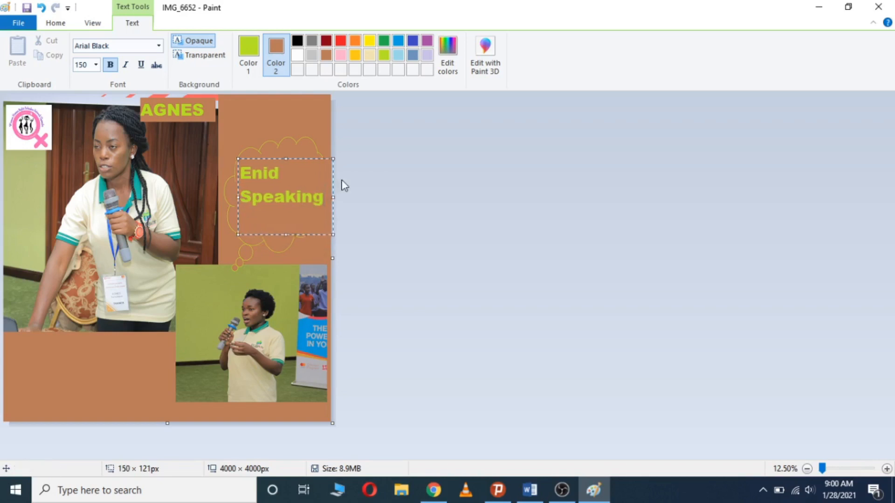
drag(324, 198, 244, 173)
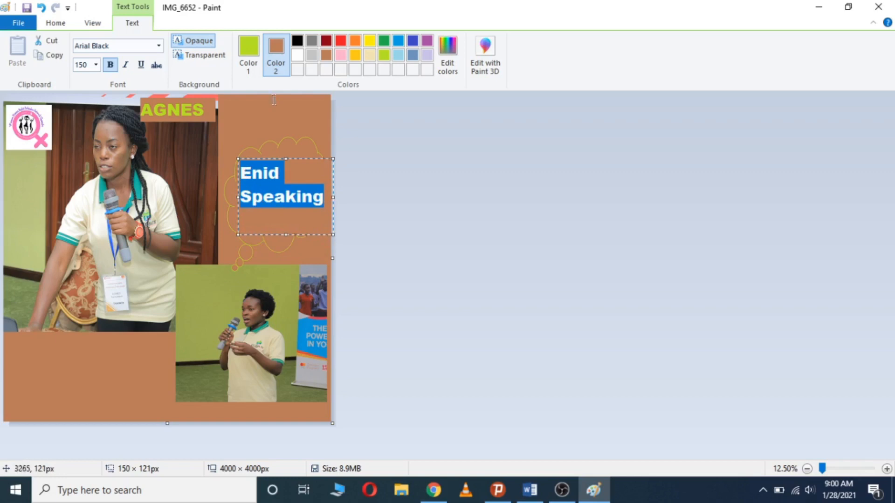
Change the Enid Speaking text colour to blue and reselect both lines
click(253, 53)
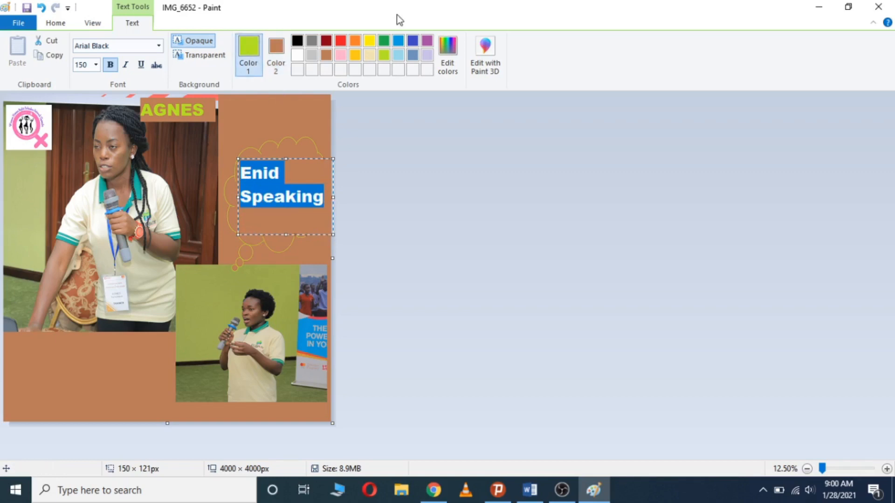
click(412, 41)
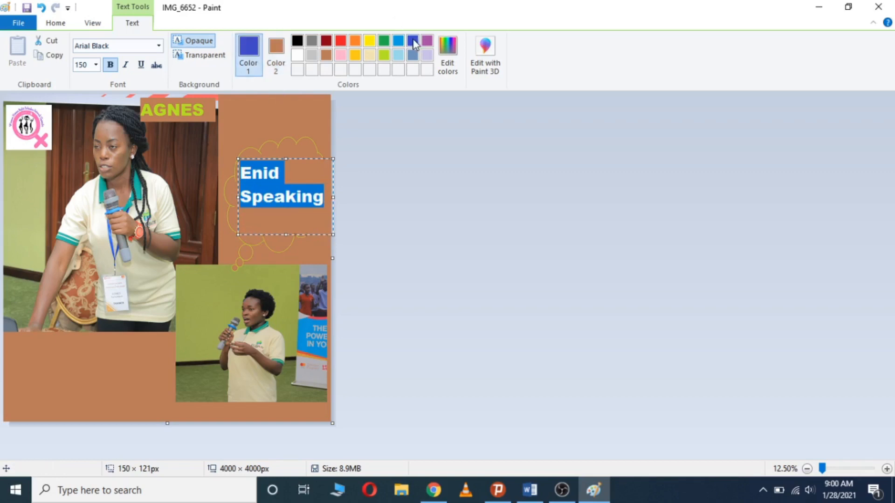
click(321, 198)
drag(323, 198, 239, 169)
Try black, lime and light blue backgrounds, settle on transparent, resize, and commit the text
click(278, 58)
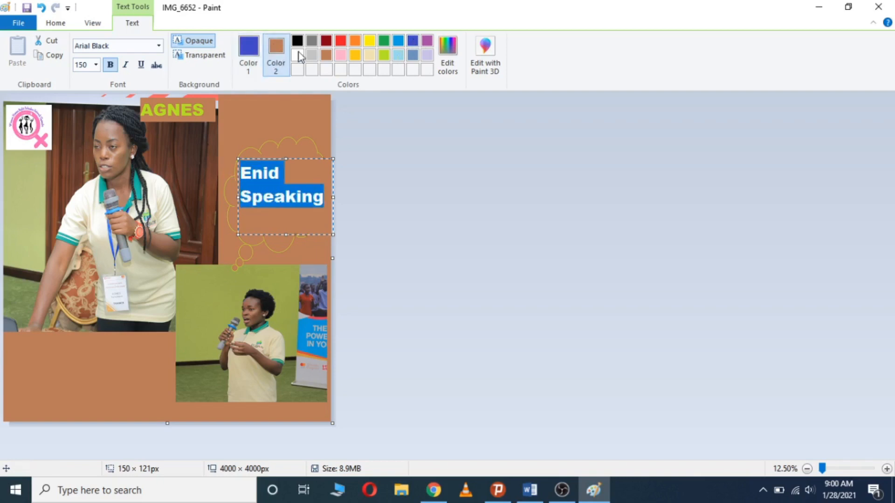
click(297, 41)
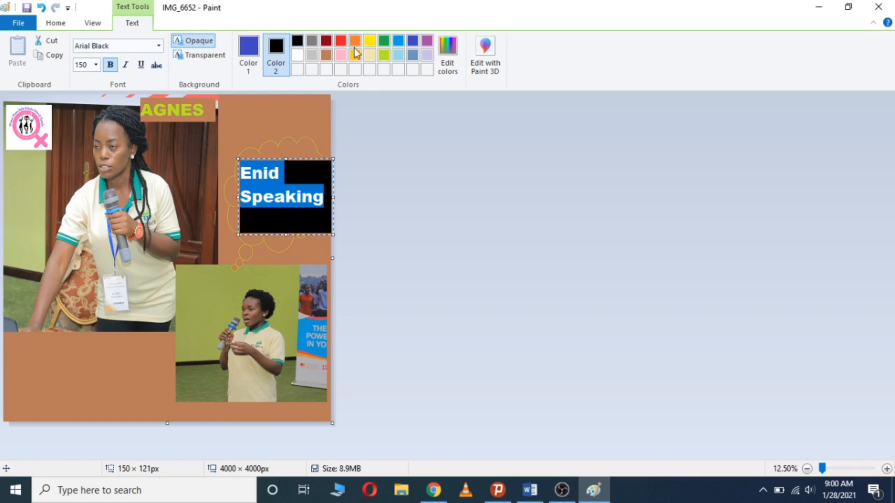
click(384, 55)
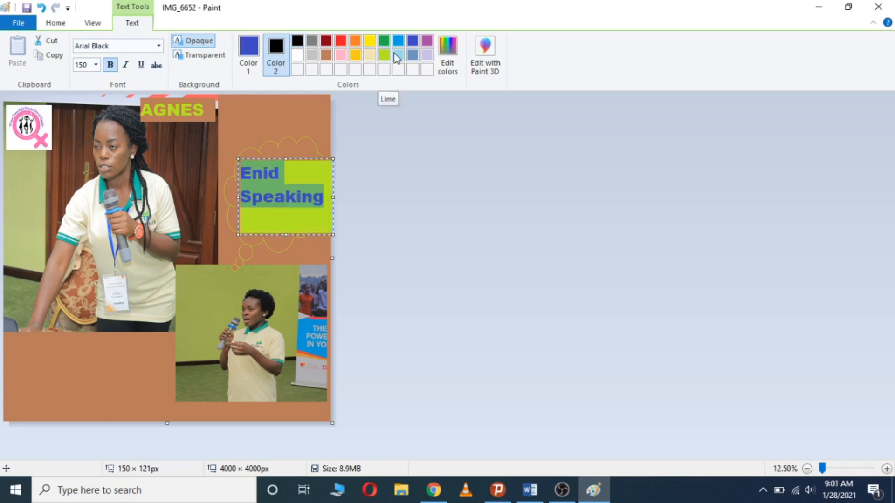
click(398, 55)
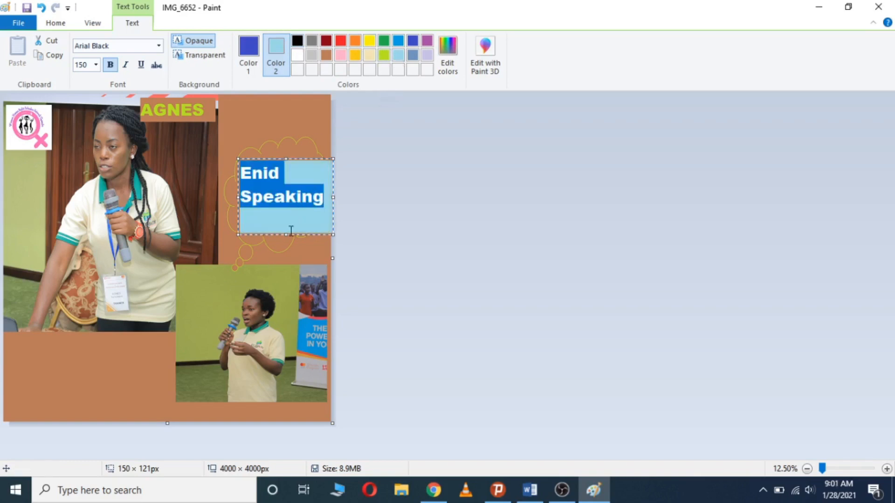
drag(285, 234, 279, 209)
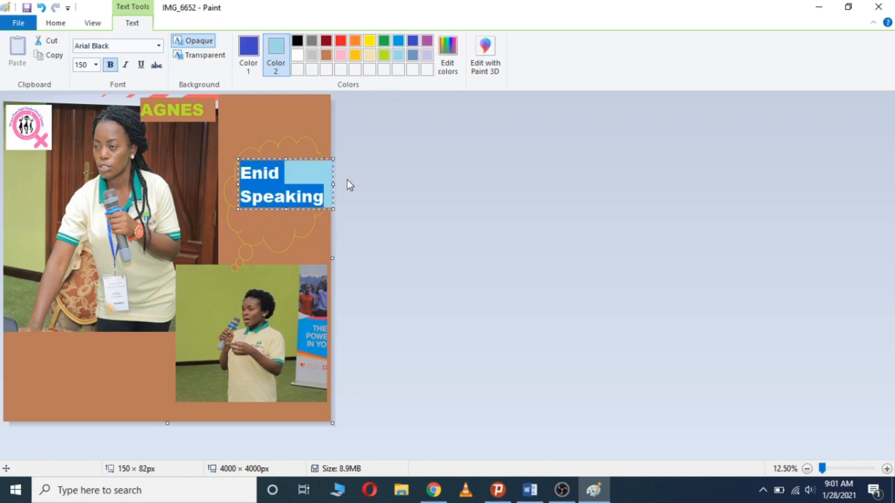
click(205, 55)
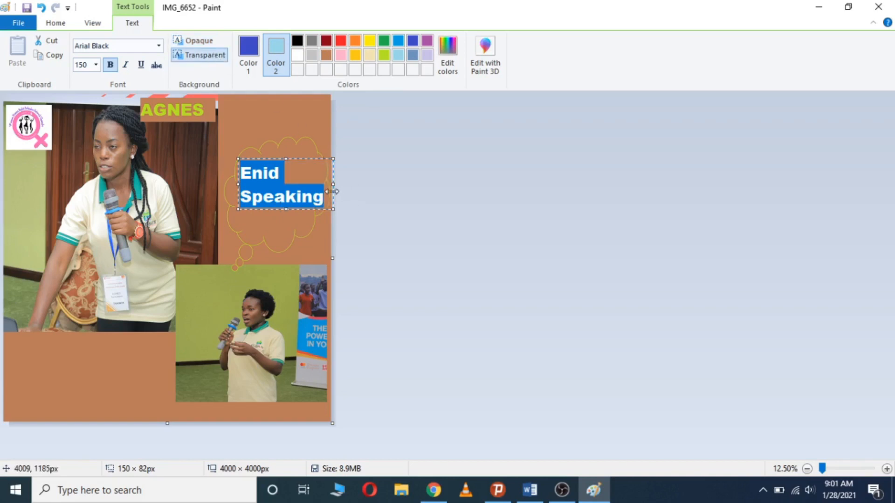
drag(332, 184, 327, 190)
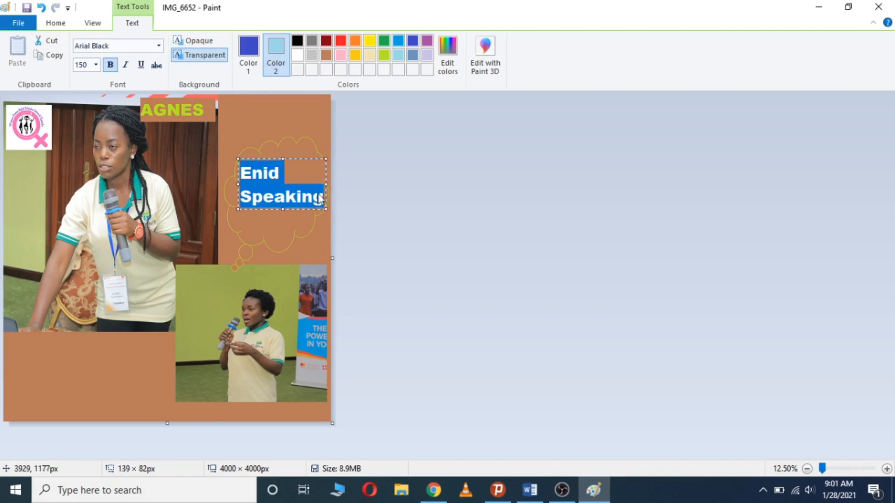
click(138, 376)
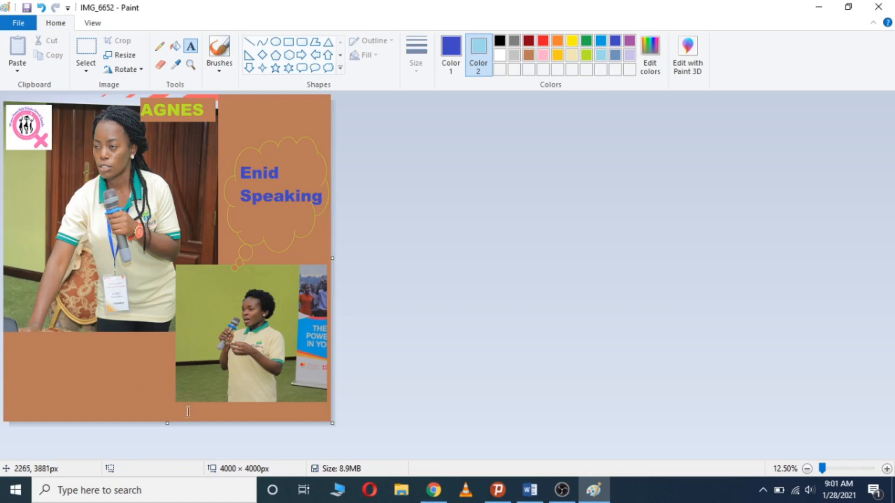
Drag the bottom and right canvas edges inward to trim the canvas to 3976 × 3768 px
drag(168, 424, 167, 404)
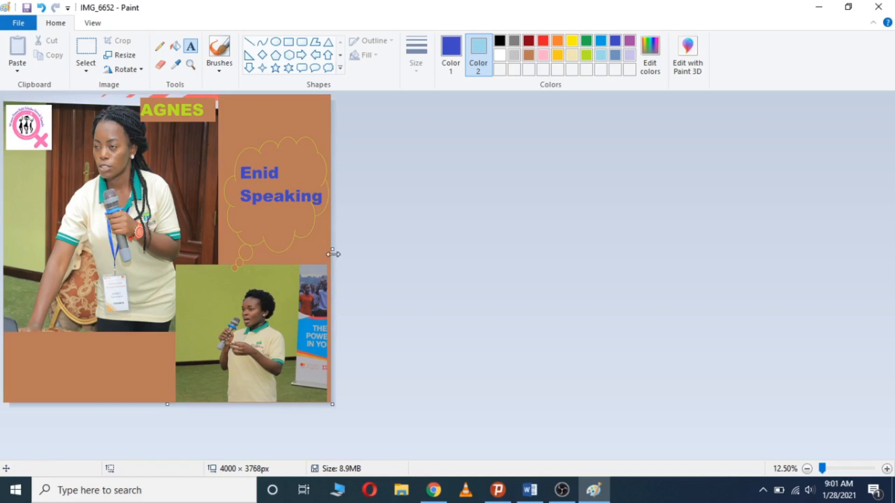
drag(332, 250, 329, 249)
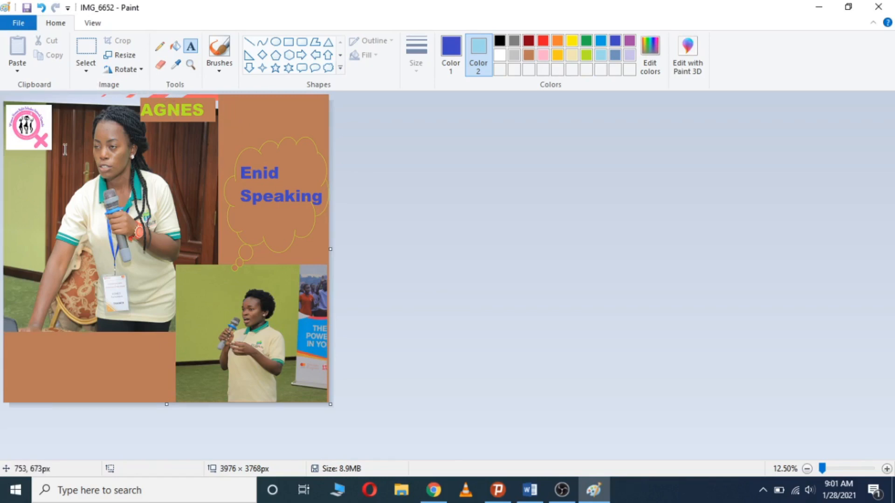
Save the collage to the Desktop as a PNG picture named 'Speakers'
click(20, 26)
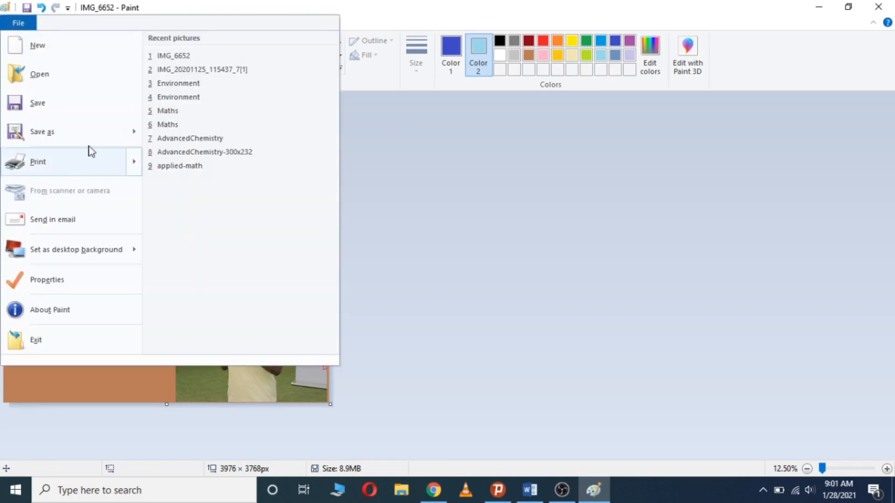
mouse_move(130, 132)
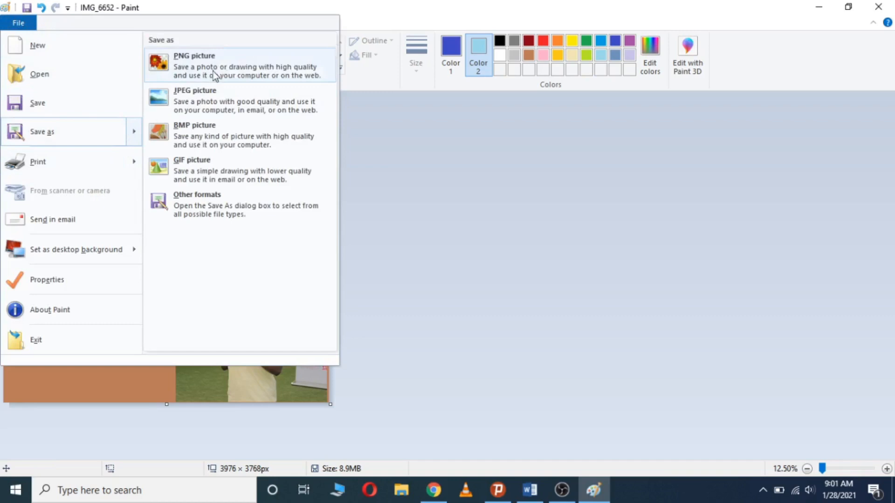
click(247, 67)
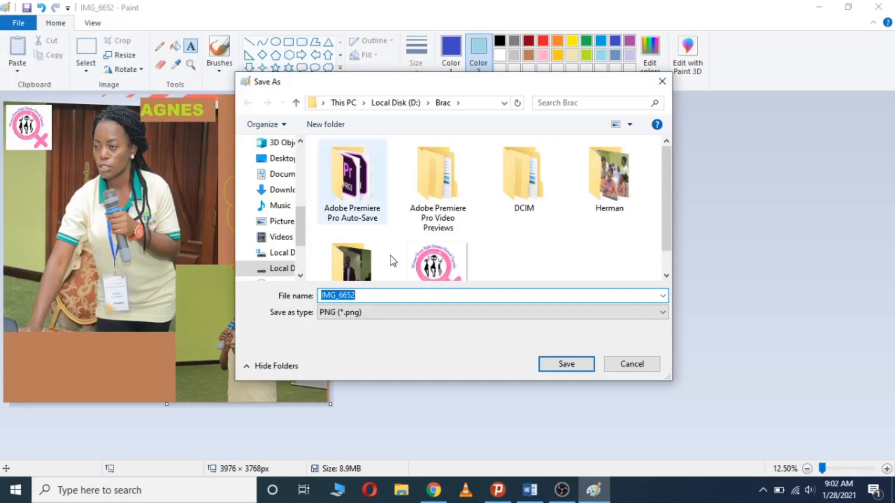
key(BackSpace)
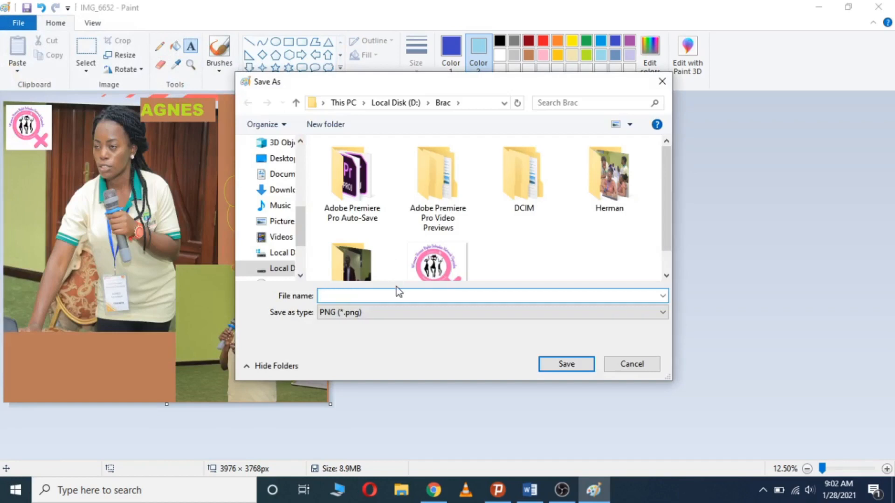
text(SpeaKERS)
key(BackSpace)
key(BackSpace)
key(BackSpace)
text(kers)
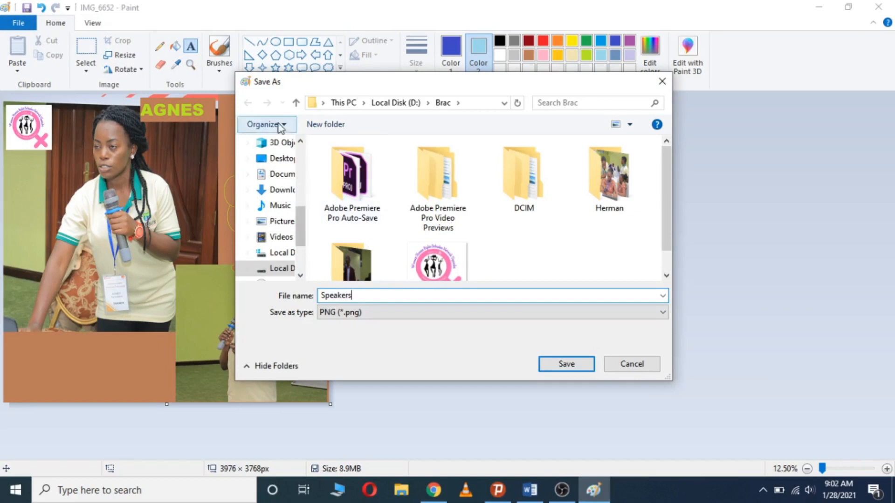
click(277, 159)
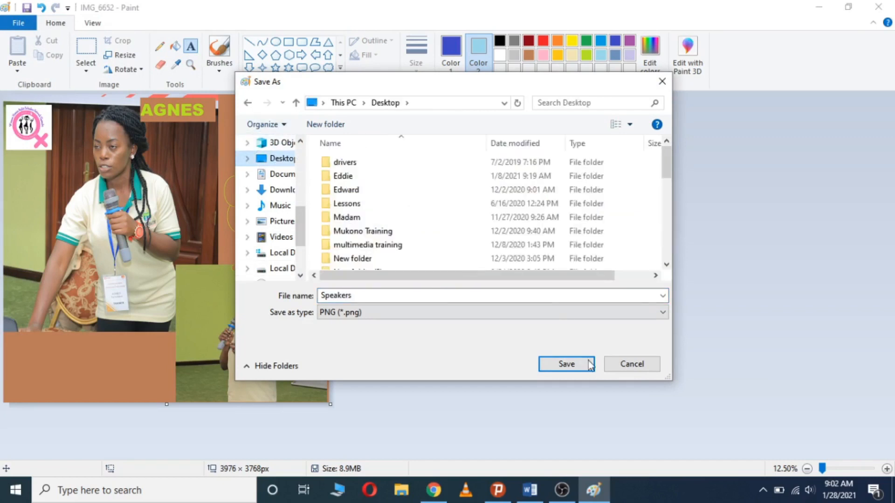
click(568, 367)
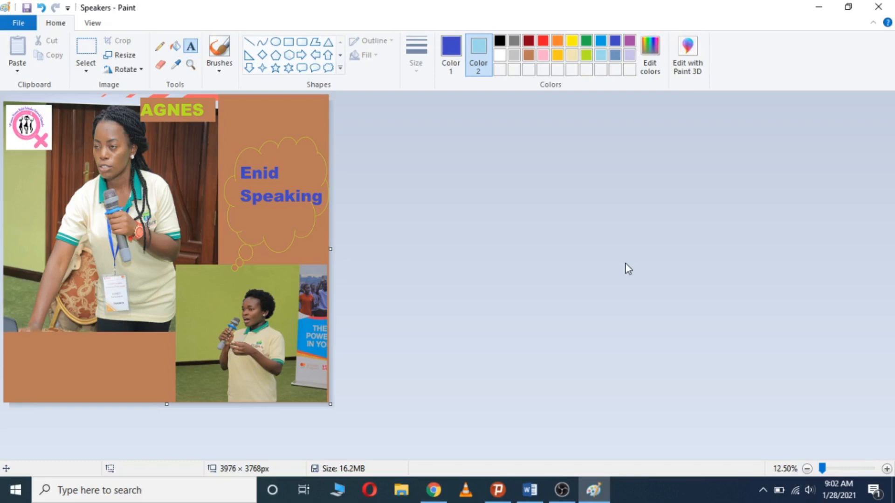
Switch to the OBS Studio window from the taskbar
click(577, 482)
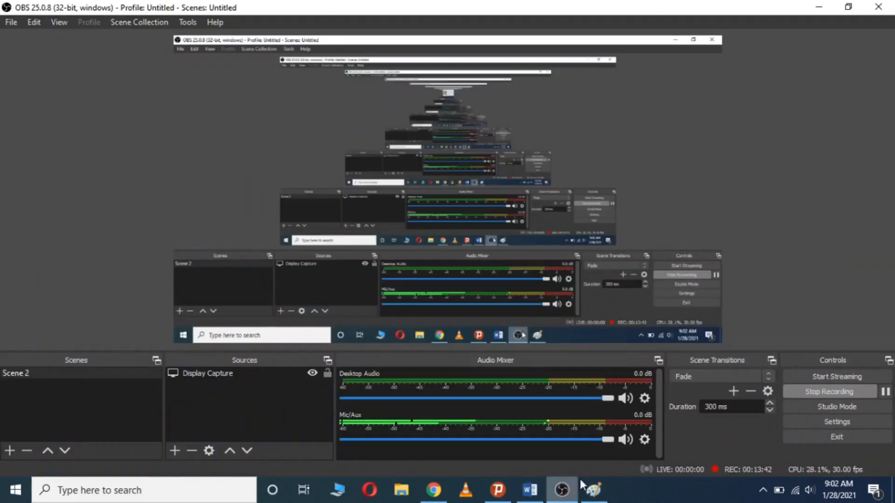